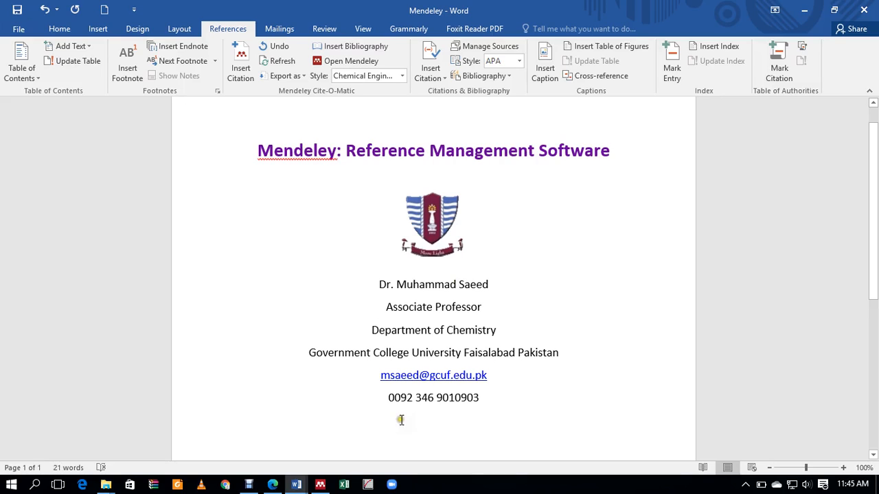
Step: In Edge, search Google for 'mendely', open the Download Mendeley Desktop for Windows page, then minimise Edge
left_click(272, 486)
left_click(300, 267)
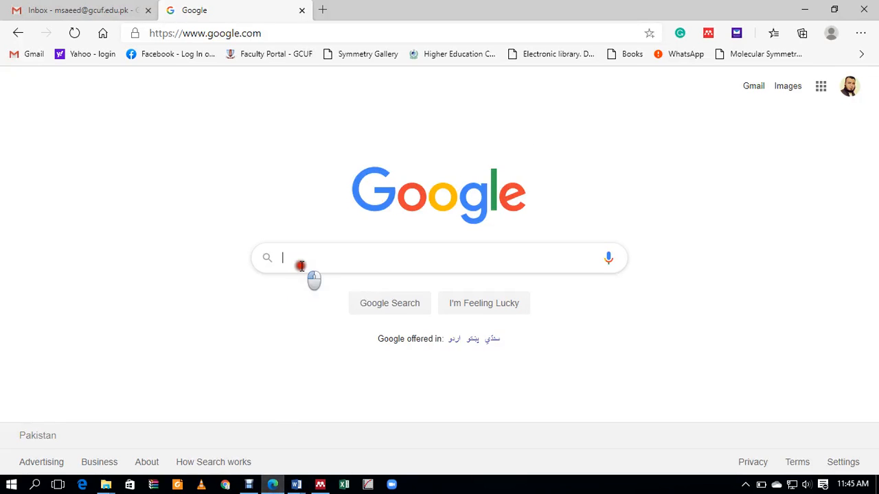
type("mendely")
key("Return")
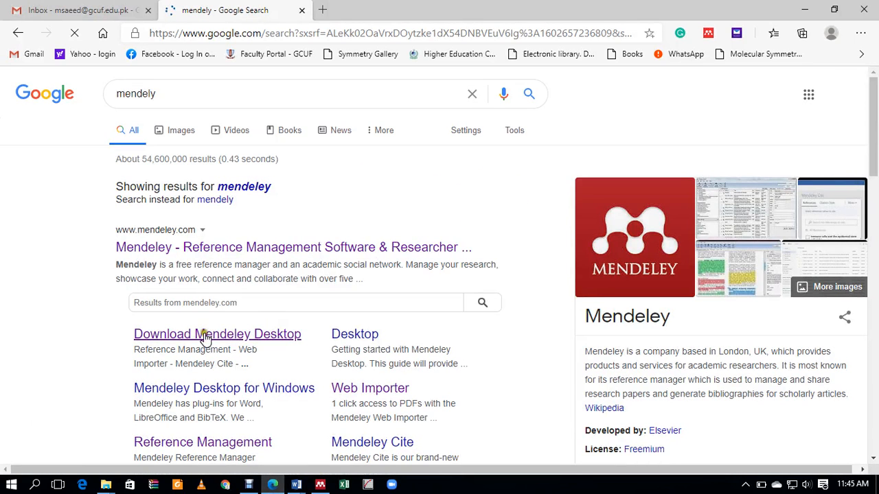
left_click(192, 335)
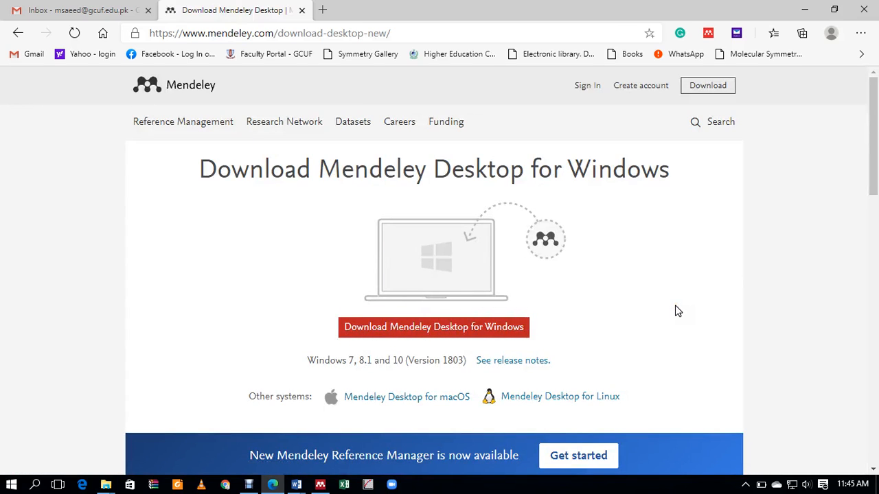
left_click(807, 11)
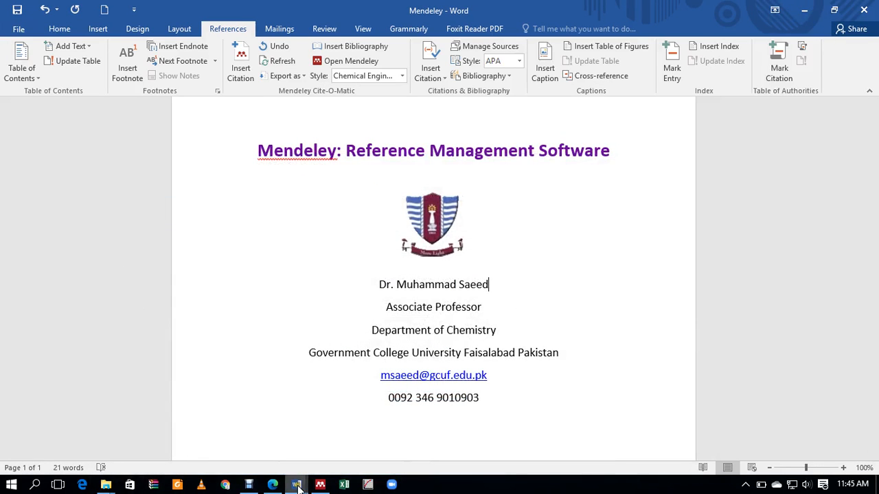
Step: Launch Mendeley Desktop and sign in with the account e-mail and password, with Stay signed in ticked
left_click(320, 485)
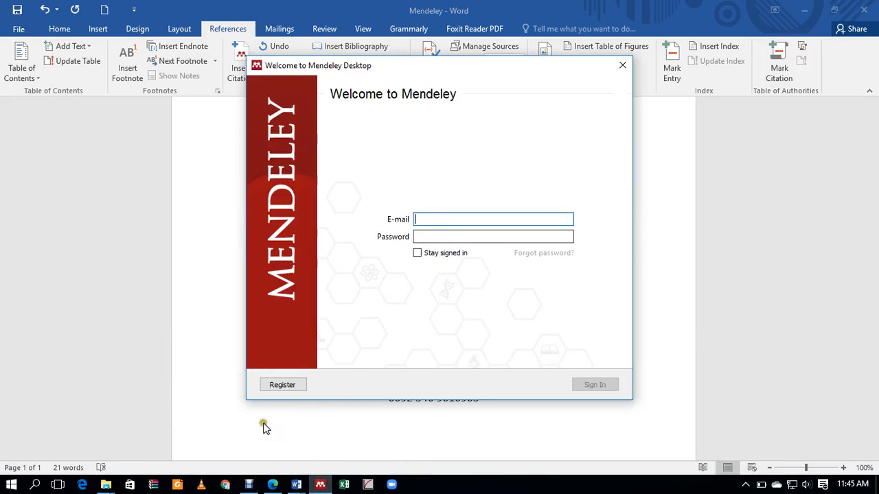
left_click(424, 219)
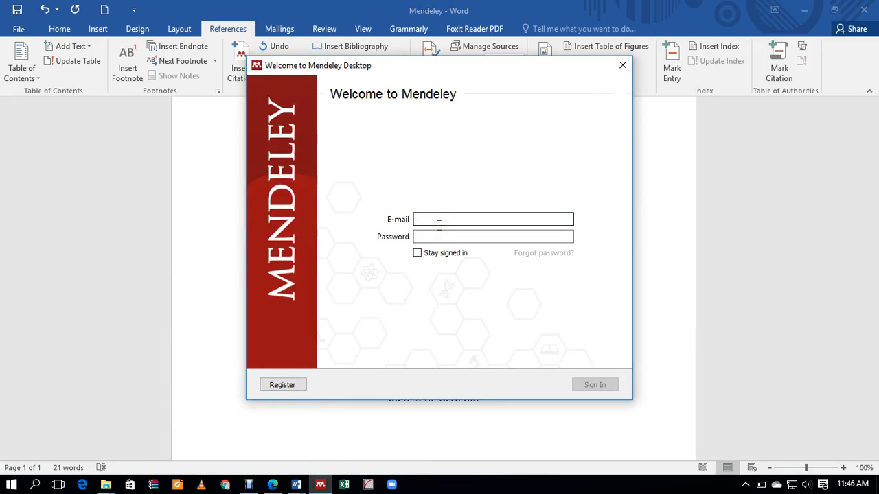
left_click(445, 236)
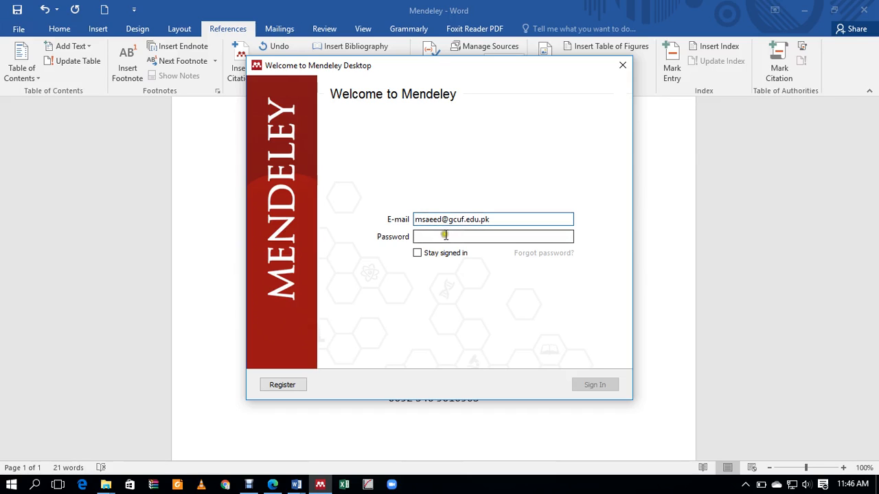
type("•••")
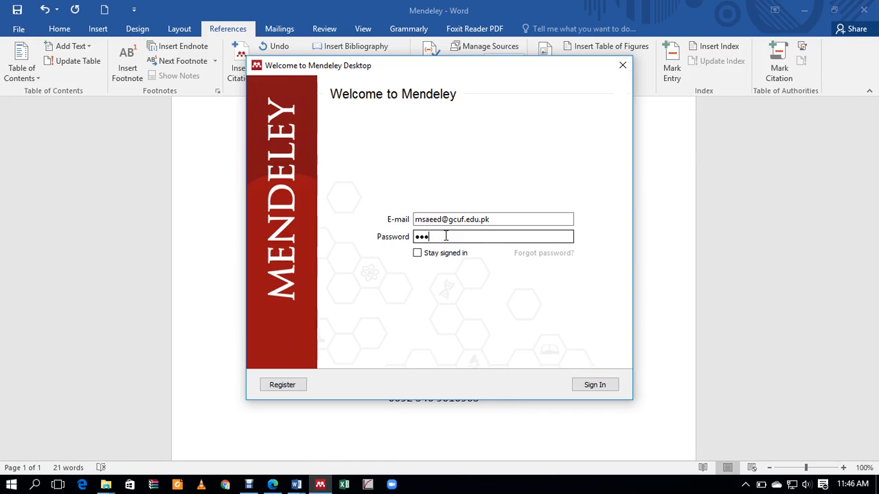
type("•••••••")
left_click(417, 253)
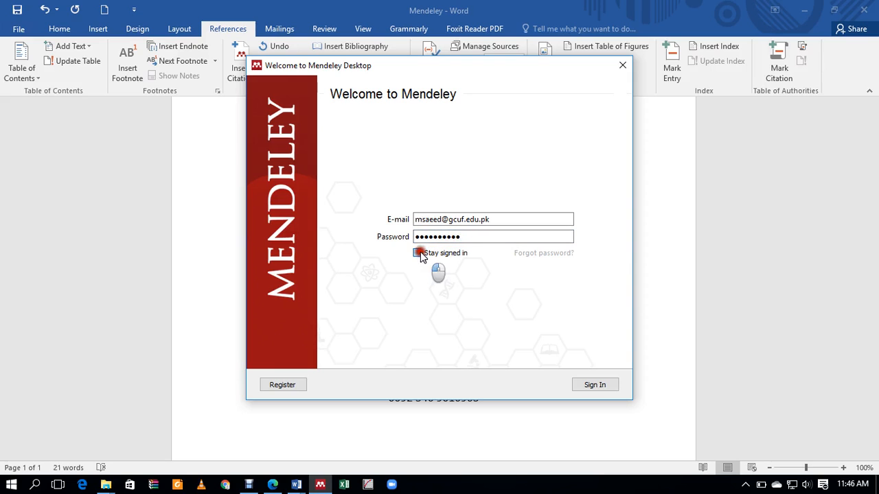
left_click(593, 384)
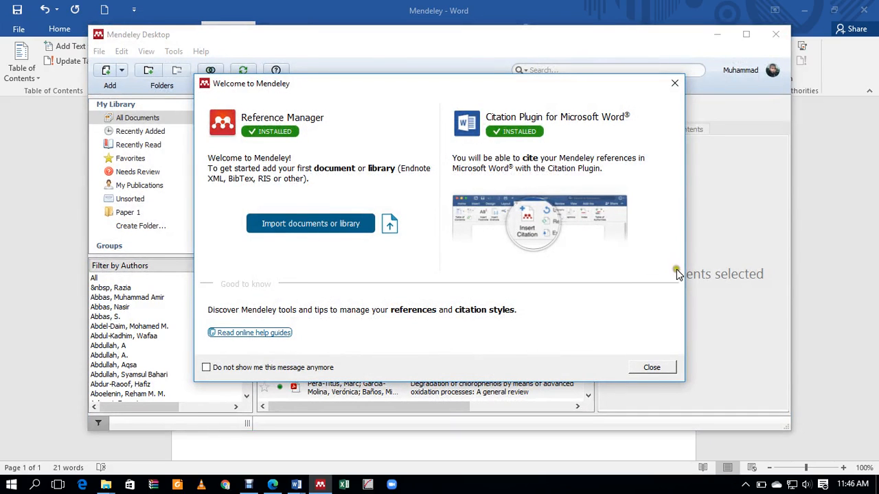
Step: Close the welcome dialog and tour, browse Paper 1 and My Publications, and open the Tools menu
left_click(650, 370)
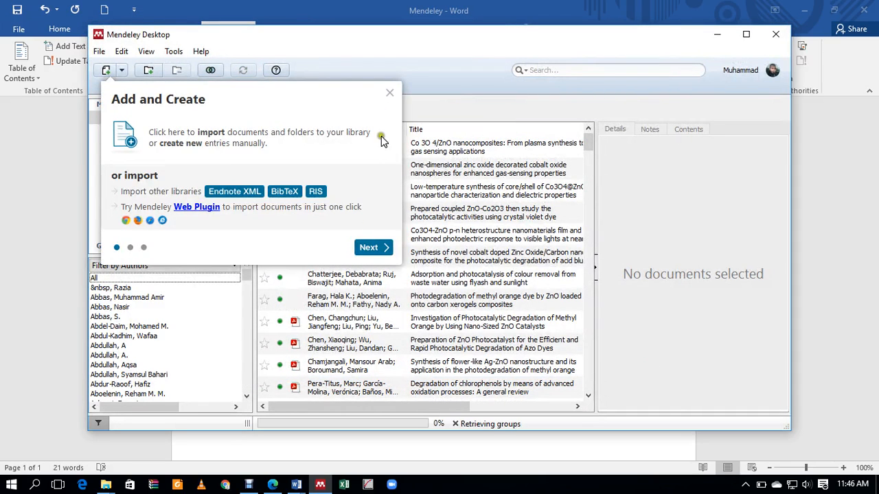
left_click(387, 95)
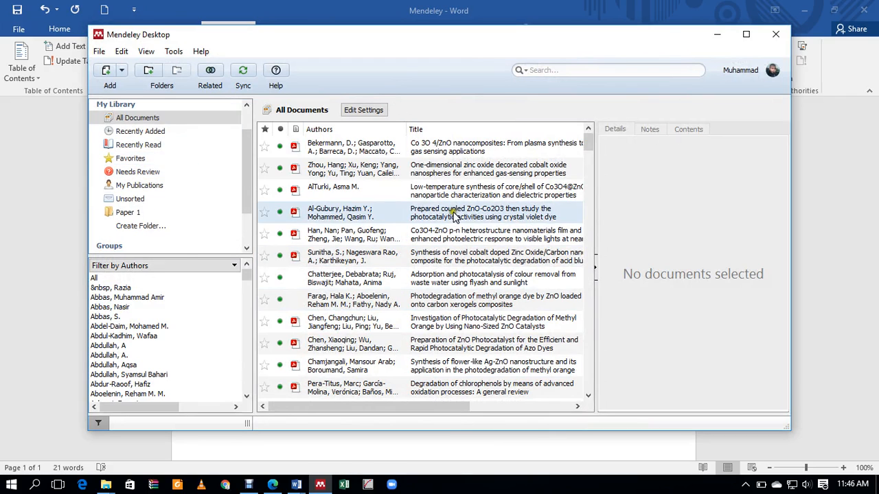
left_click(125, 214)
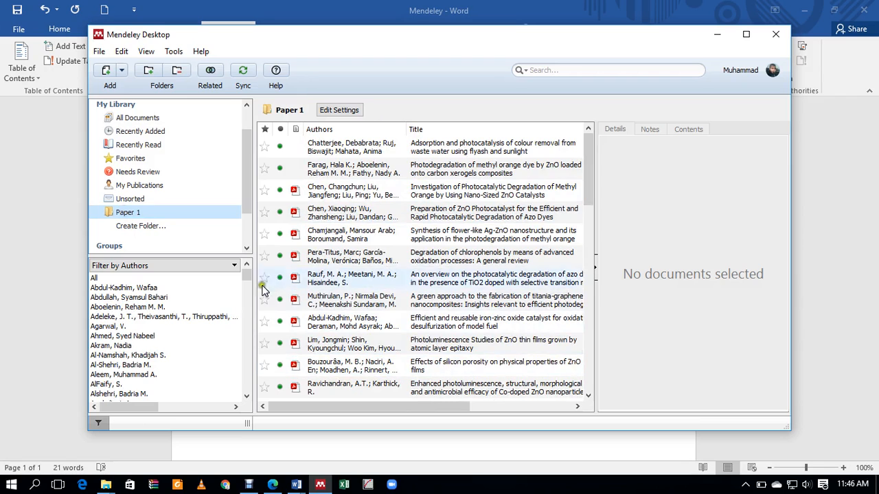
left_click(137, 186)
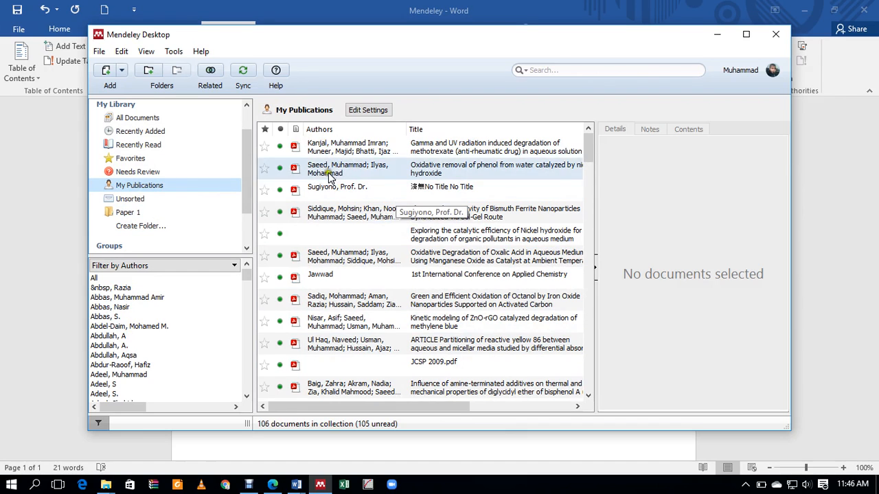
left_click(174, 54)
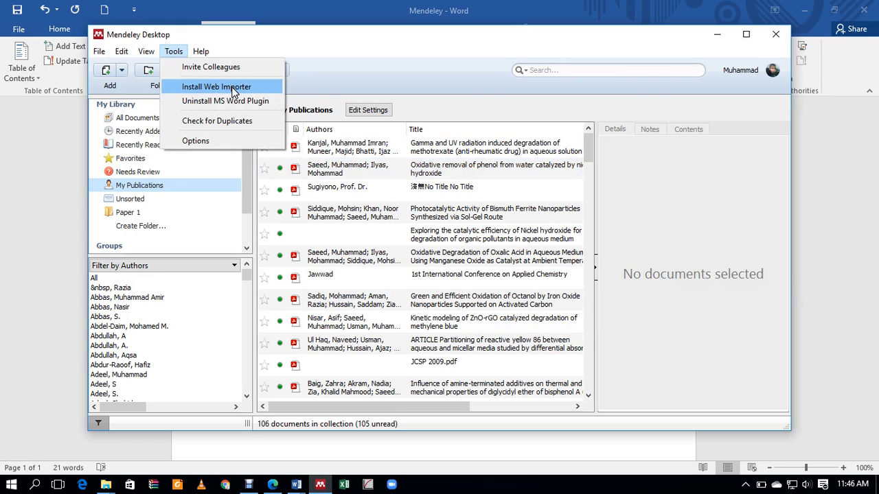
left_click(273, 485)
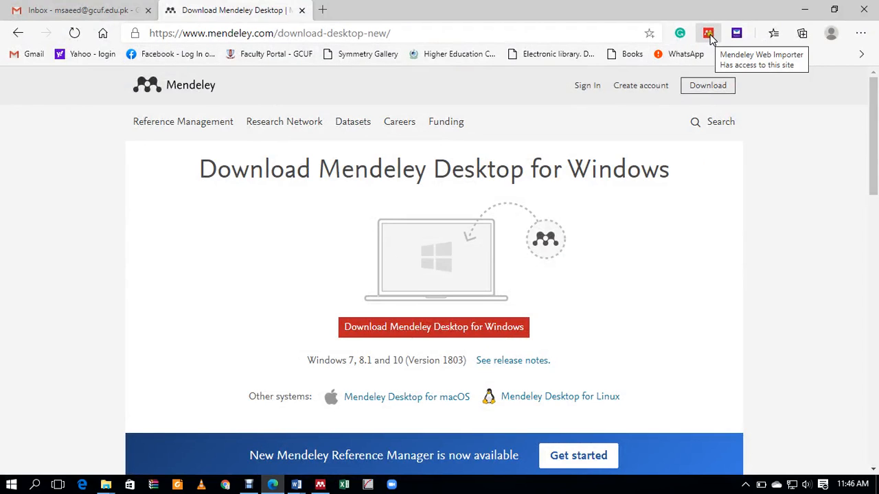
left_click(103, 32)
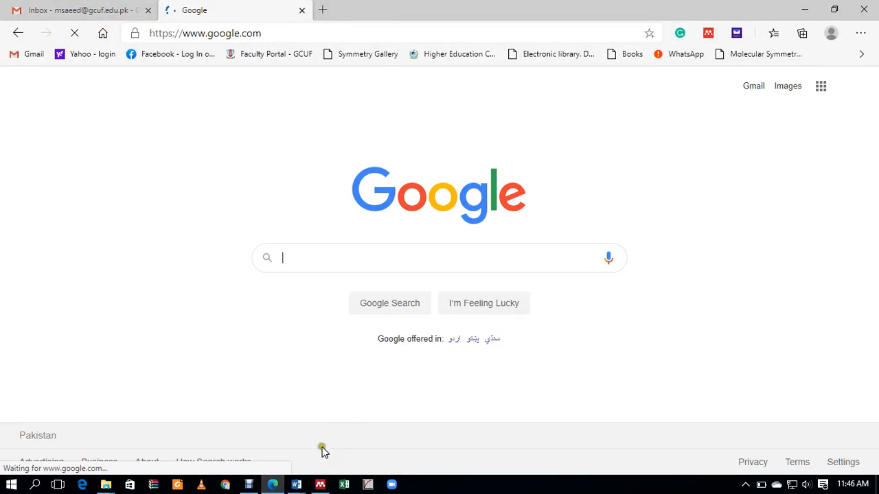
left_click(319, 485)
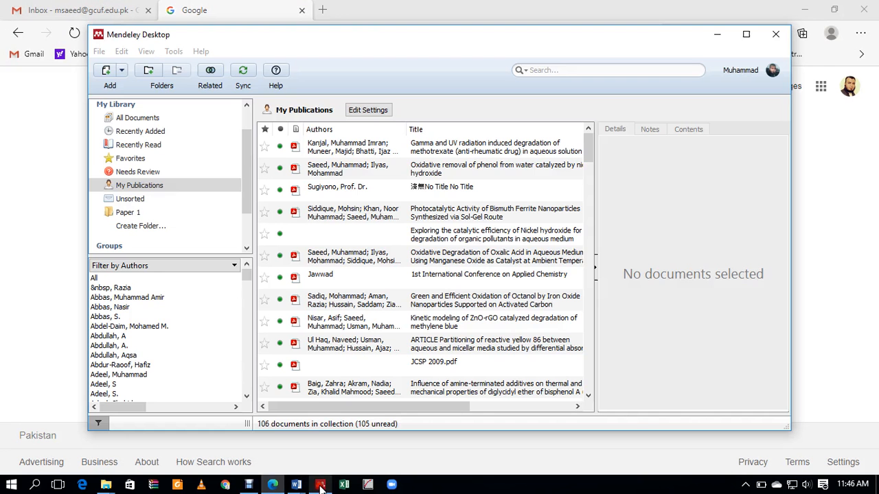
left_click(175, 55)
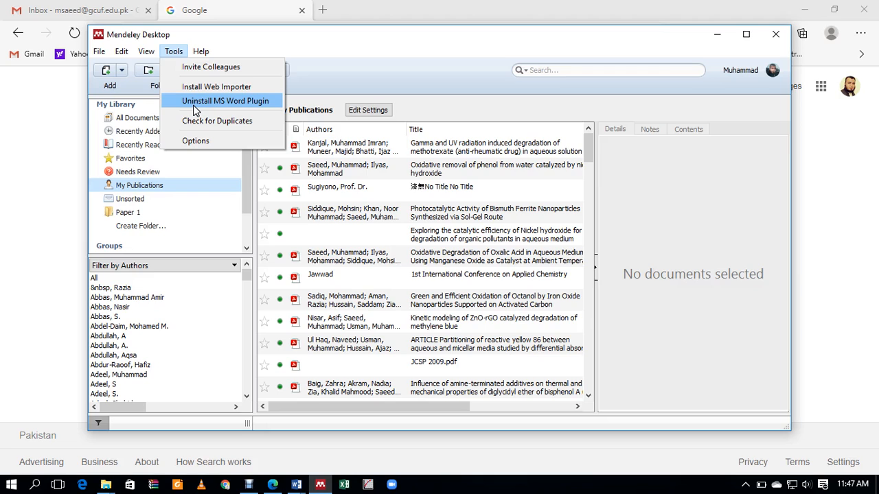
left_click(194, 107)
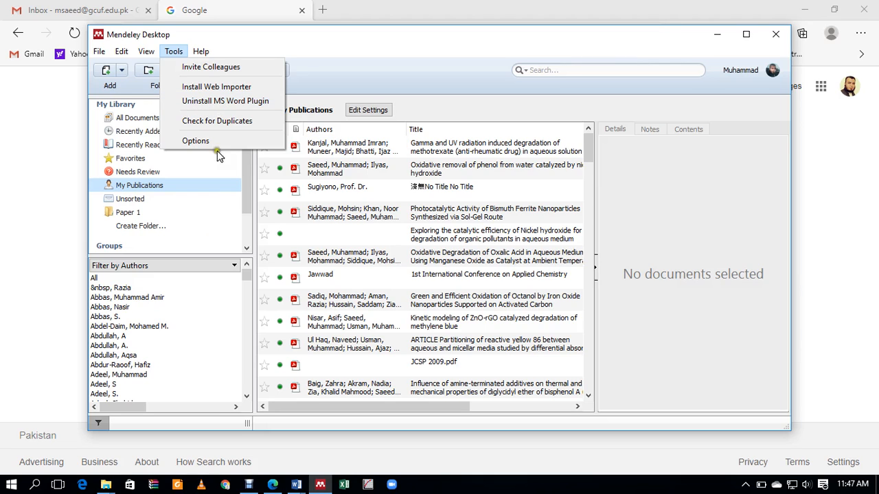
mouse_move(296, 485)
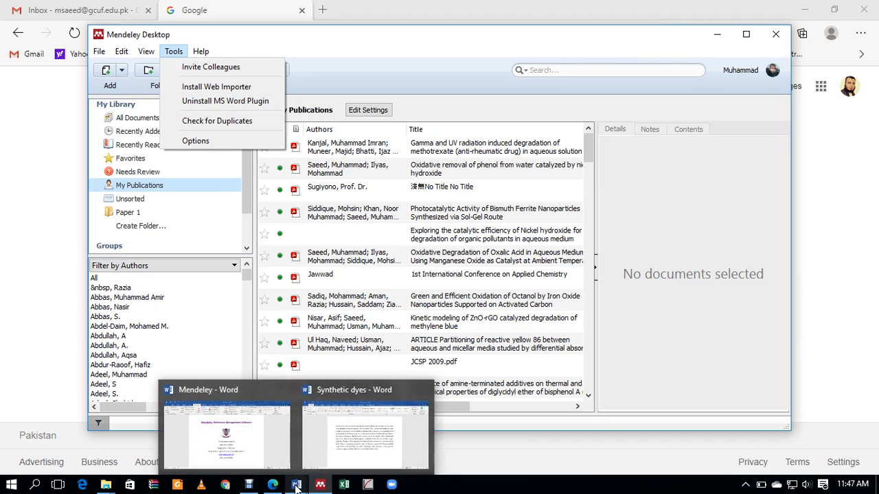
Step: Bring up the Synthetic dyes document with its References-tab Mendeley tools, then return to Mendeley Desktop
left_click(334, 452)
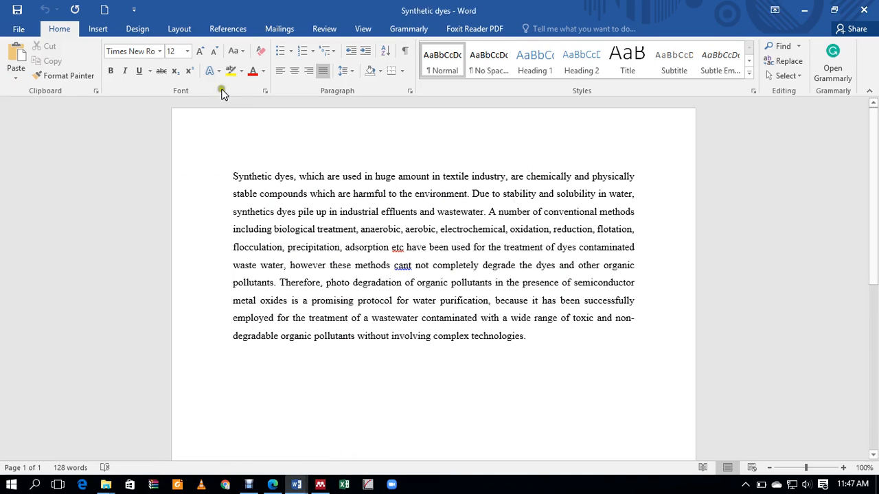
left_click(216, 29)
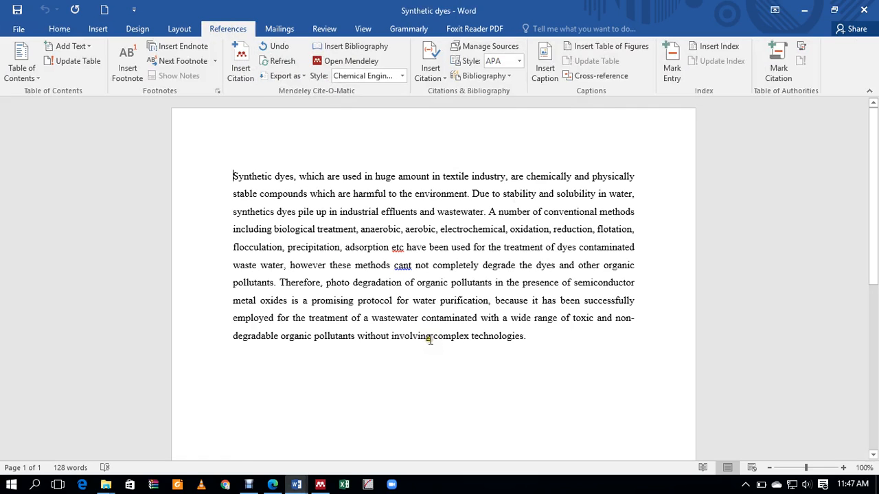
left_click(322, 489)
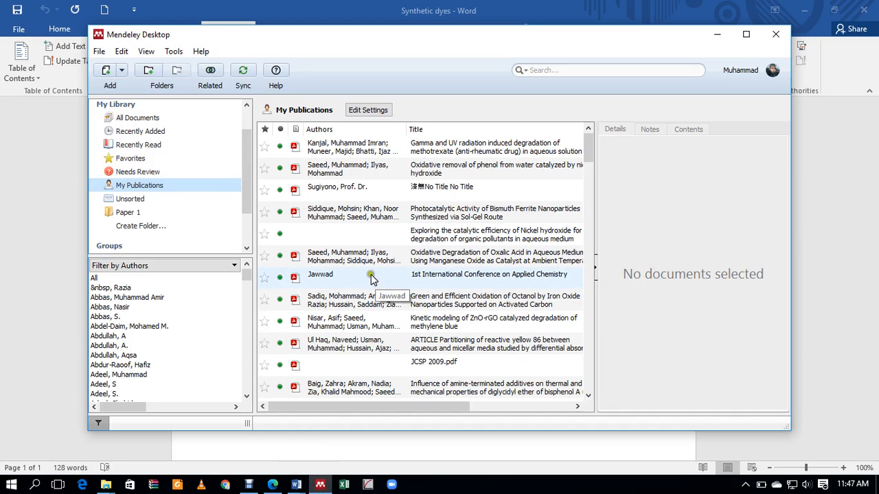
Step: Add a new empty library folder named Example and open the Add documents dropdown
left_click(681, 307)
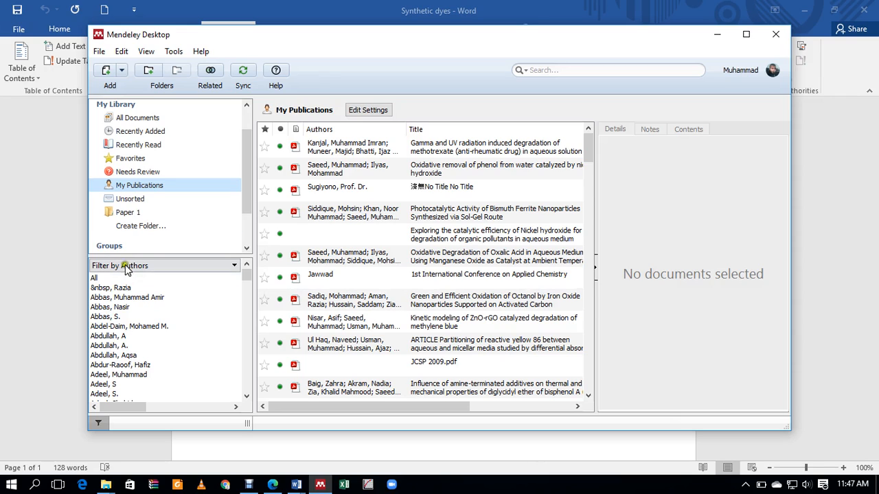
left_click(200, 110)
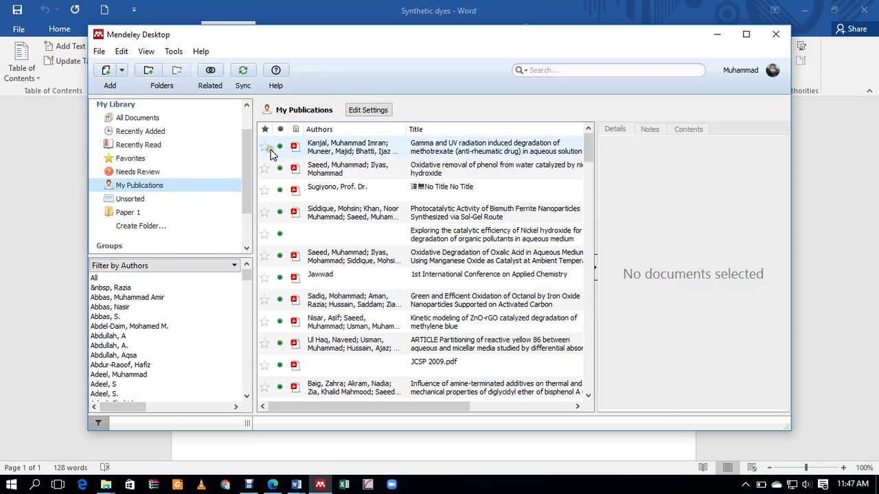
left_click(144, 228)
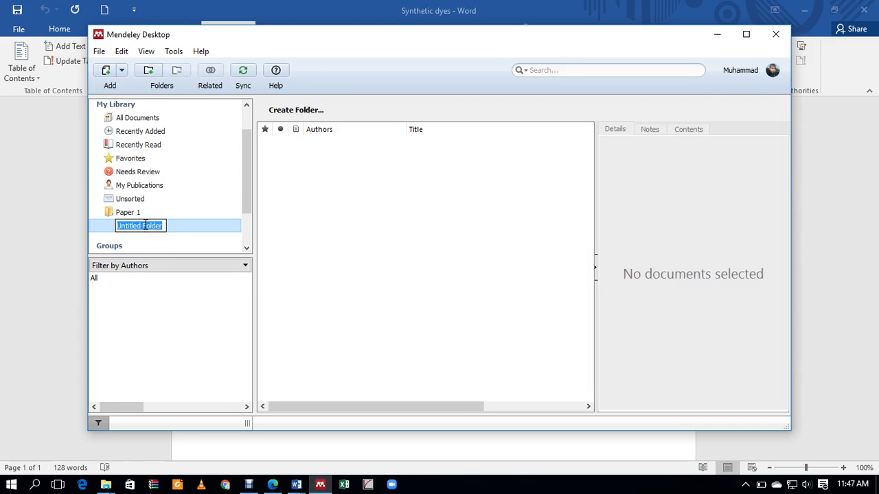
type("Example")
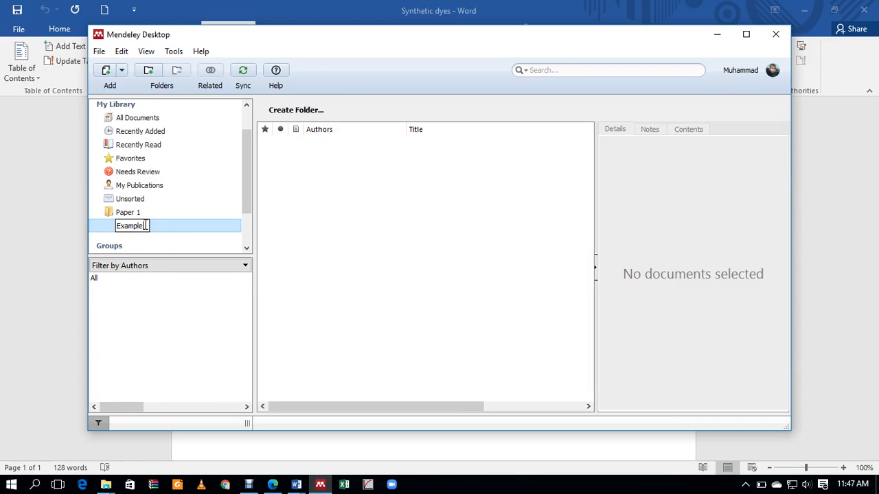
key("Return")
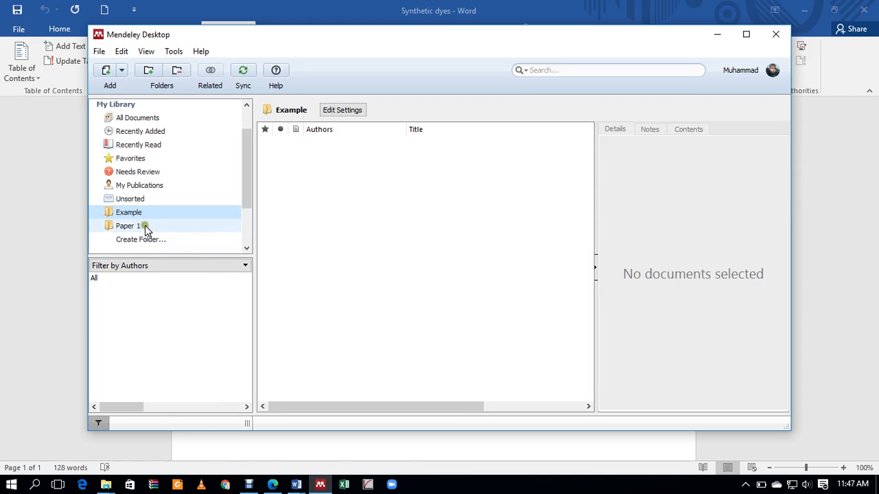
left_click(129, 213)
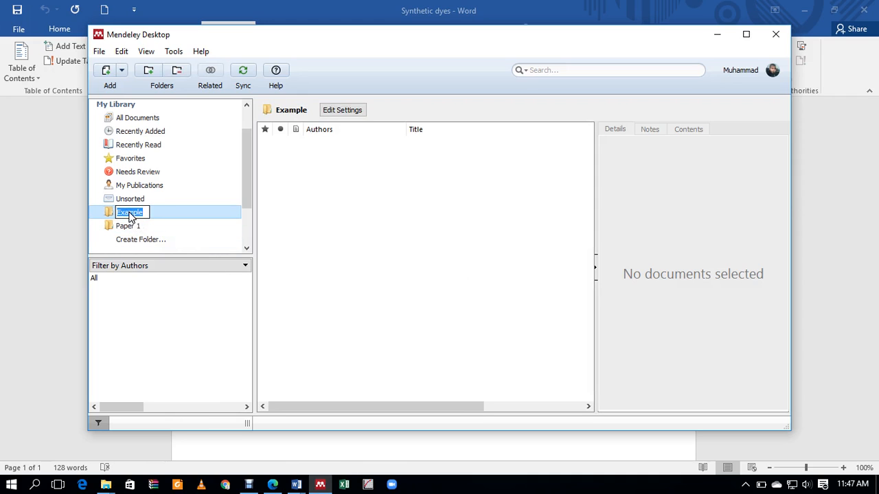
left_click(122, 71)
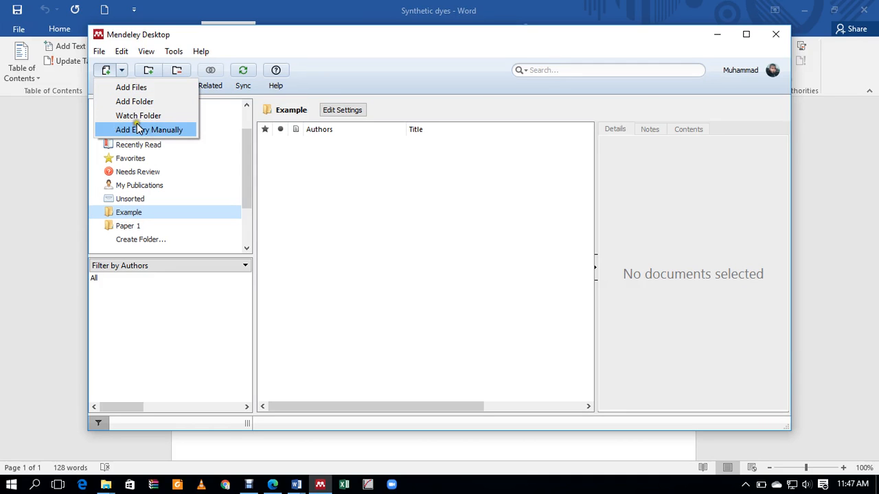
Step: Import every PDF from the Papers for Adeel folder into Example, then bring the Synthetic dyes document forward
left_click(131, 88)
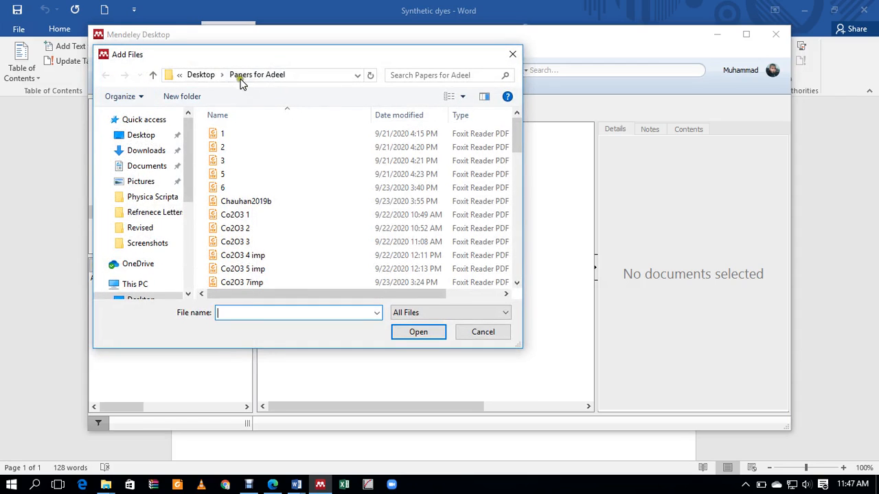
left_click(238, 133)
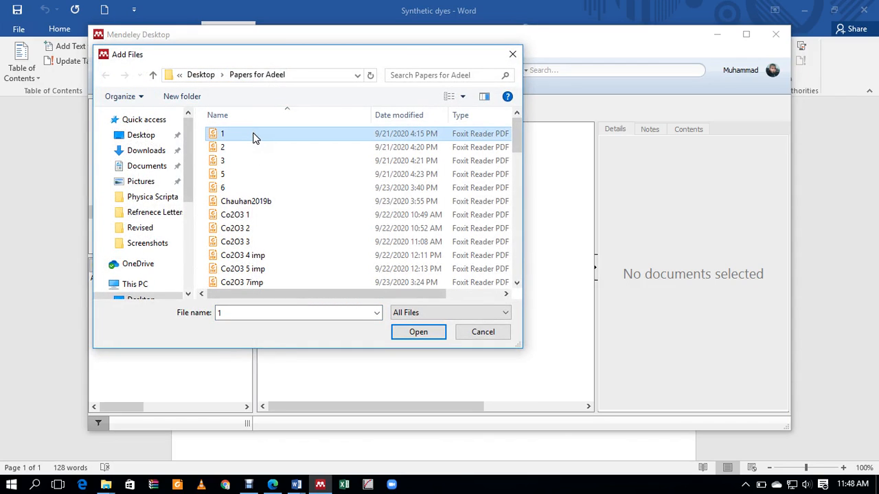
key("shift+Down")
key("shift+Down")
key("shift+Down")
key("shift+Down")
key("shift+Down")
key("shift+Down")
key("shift+Down")
key("shift+Down")
key("shift+Down")
key("shift+Down")
key("shift+Down")
key("shift+Down")
key("shift+Down")
key("shift+Down")
key("shift+Down")
key("shift+Down")
key("shift+Down")
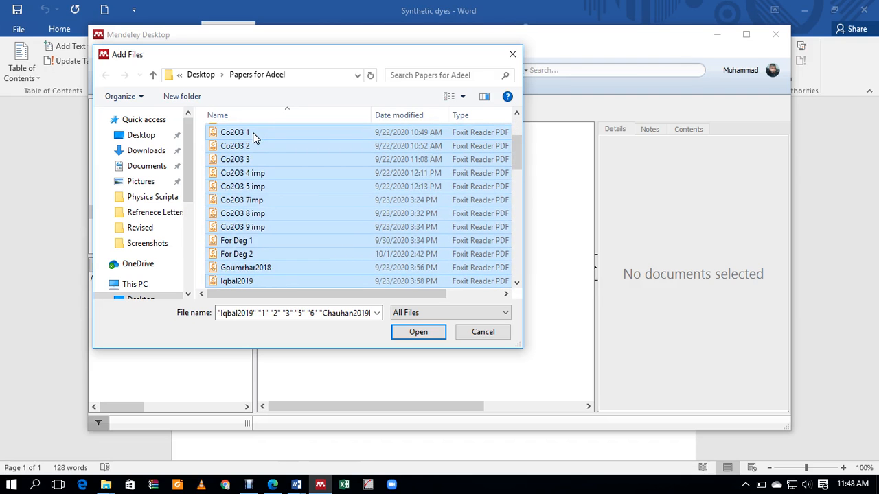
left_click(421, 332)
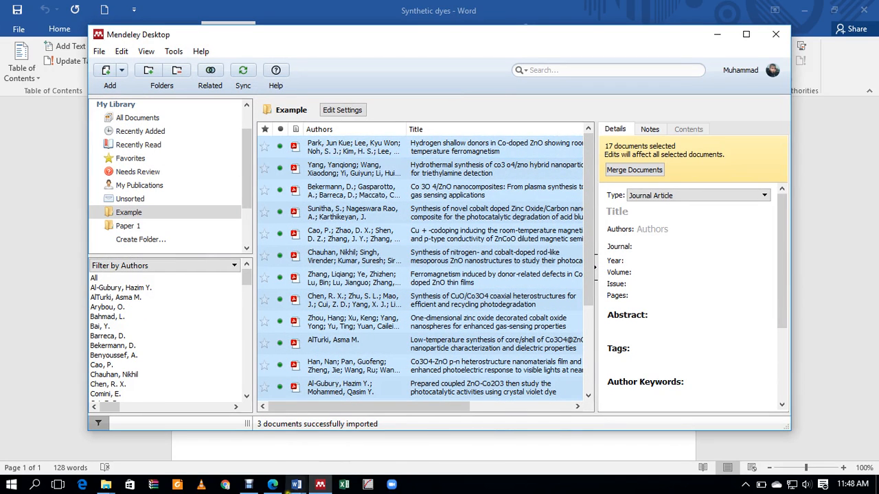
mouse_move(299, 486)
left_click(351, 449)
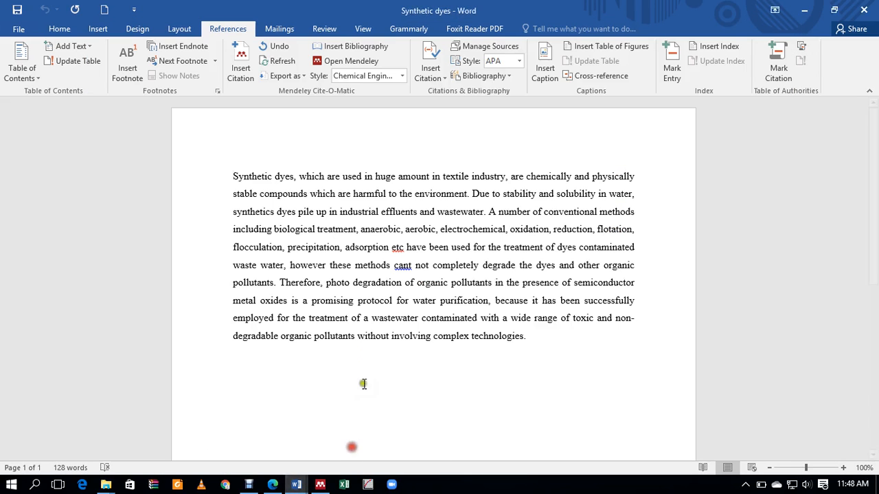
Step: Cite the Park 2014 and Yang 2019 articles after the word 'environment'
left_click(467, 193)
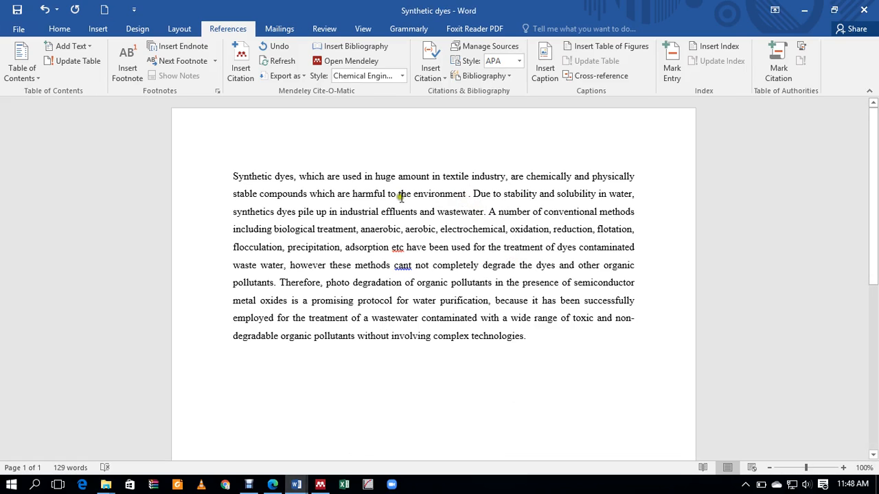
left_click(243, 75)
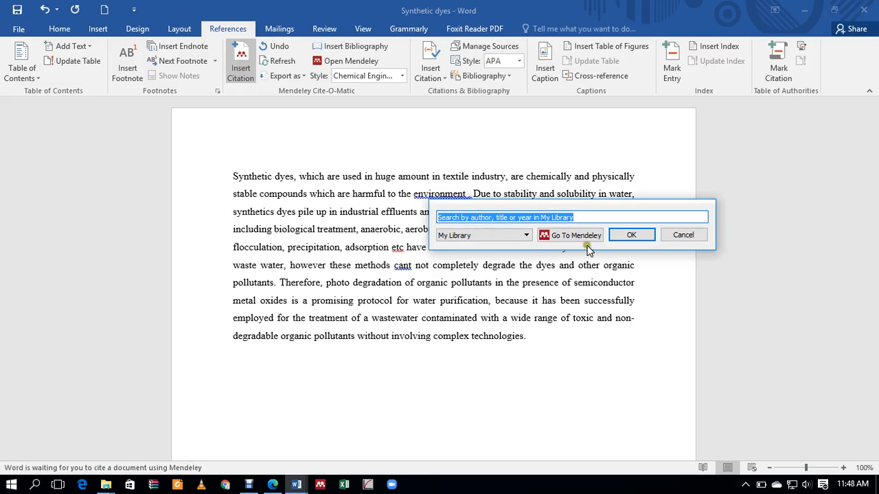
left_click(588, 237)
left_click(485, 238)
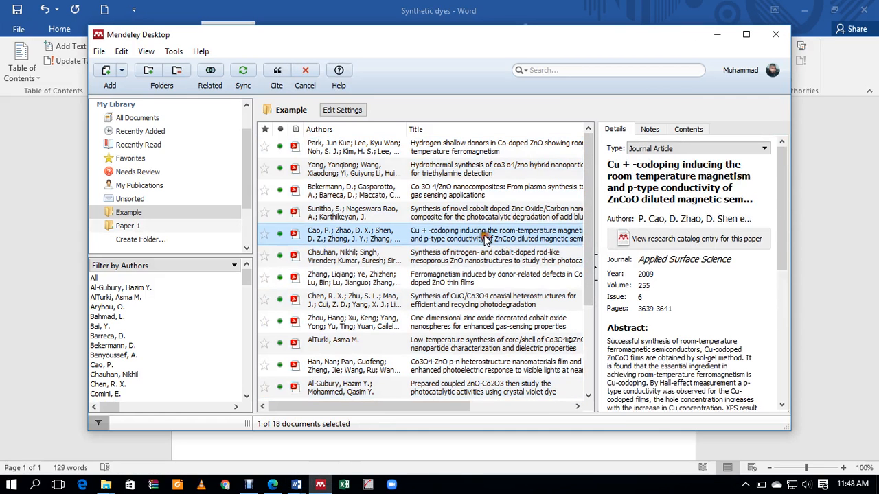
left_click(427, 151)
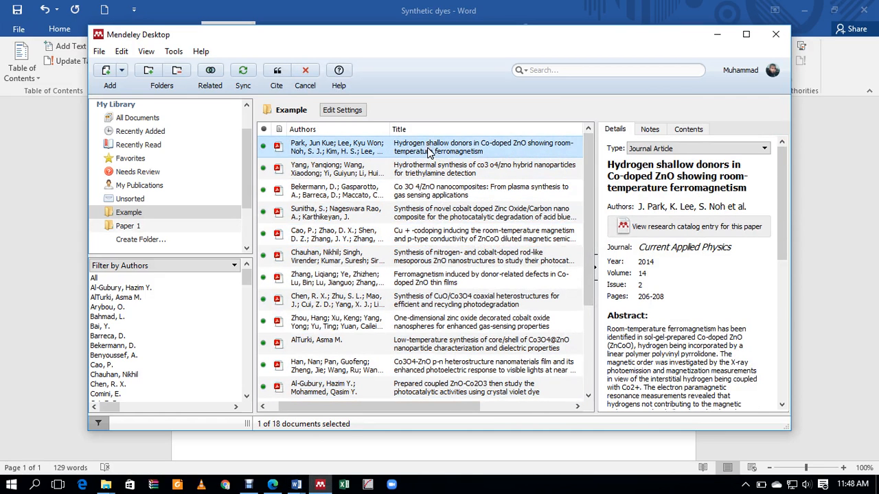
left_click(276, 74)
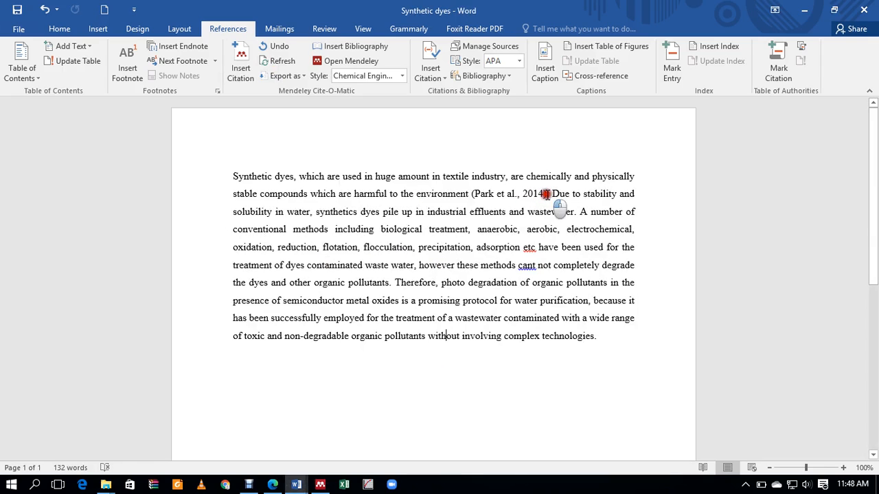
type(".")
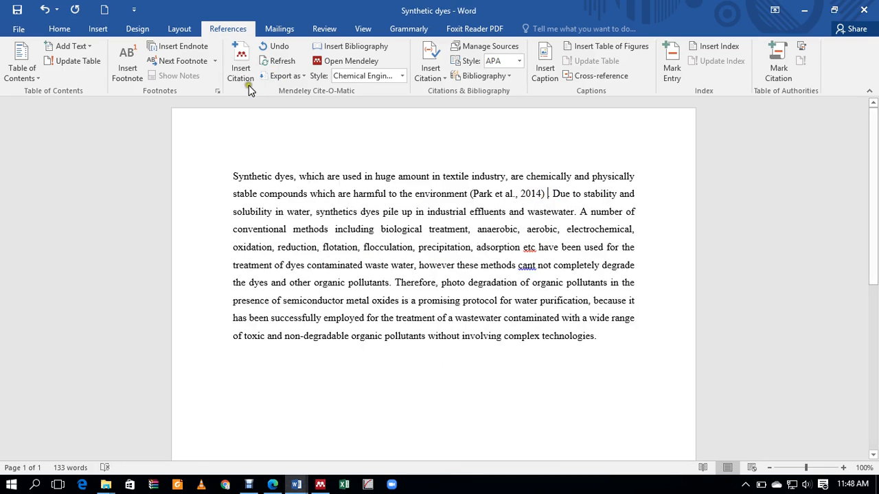
left_click(249, 86)
left_click(628, 232)
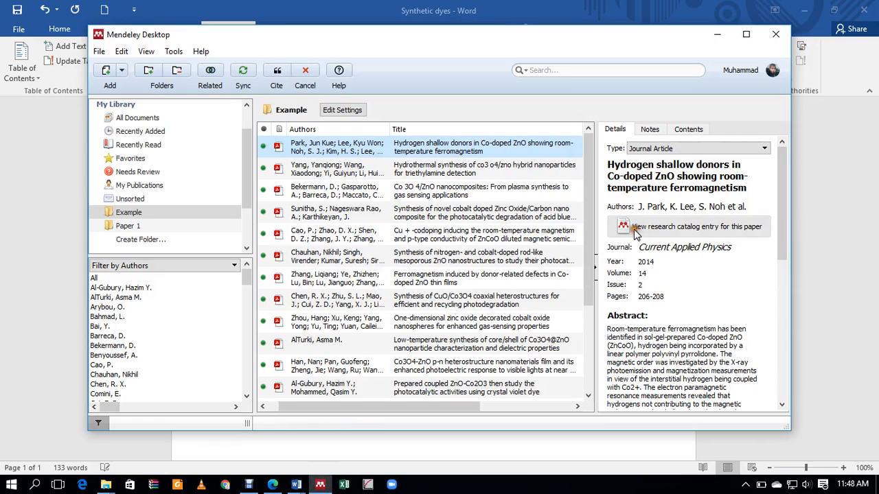
left_click(407, 169)
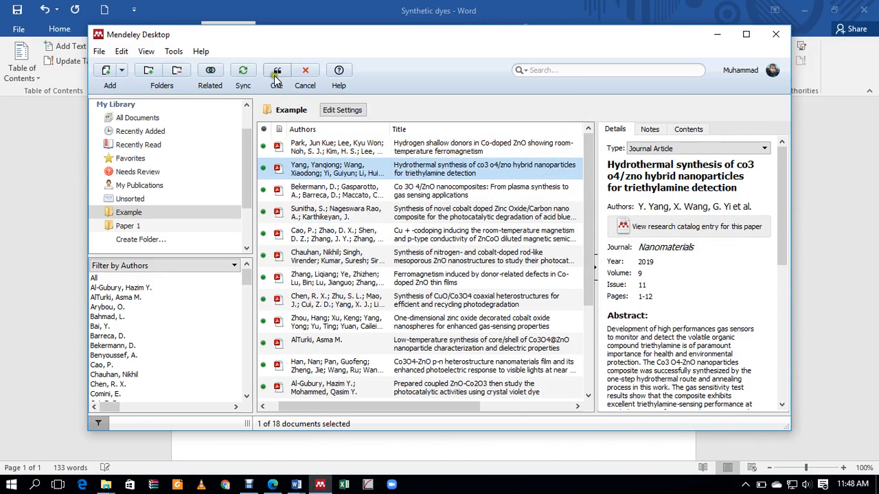
left_click(276, 75)
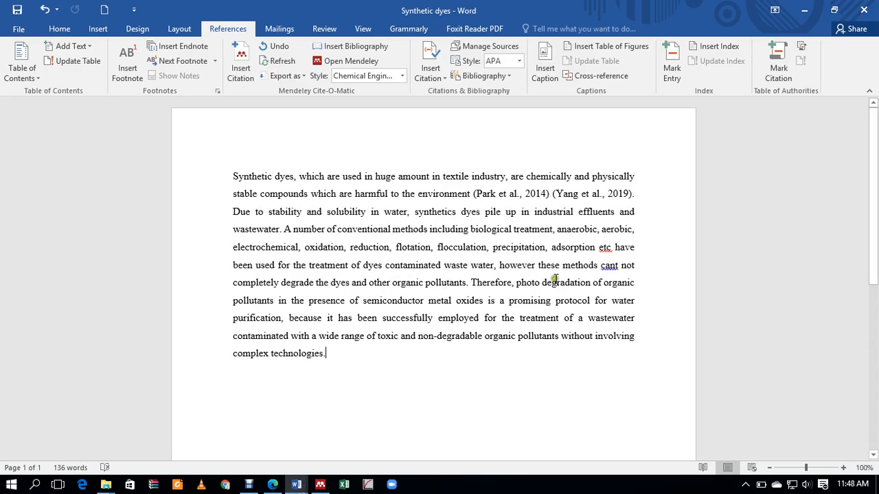
Step: Cite the Chauhan 2019 and Saeed 2019 articles after the word 'pollutants'
left_click(465, 283)
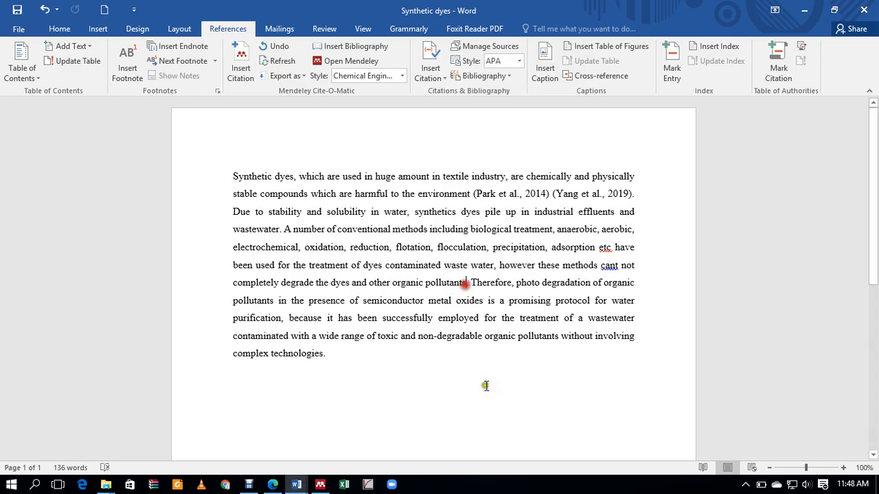
left_click(237, 68)
left_click(564, 319)
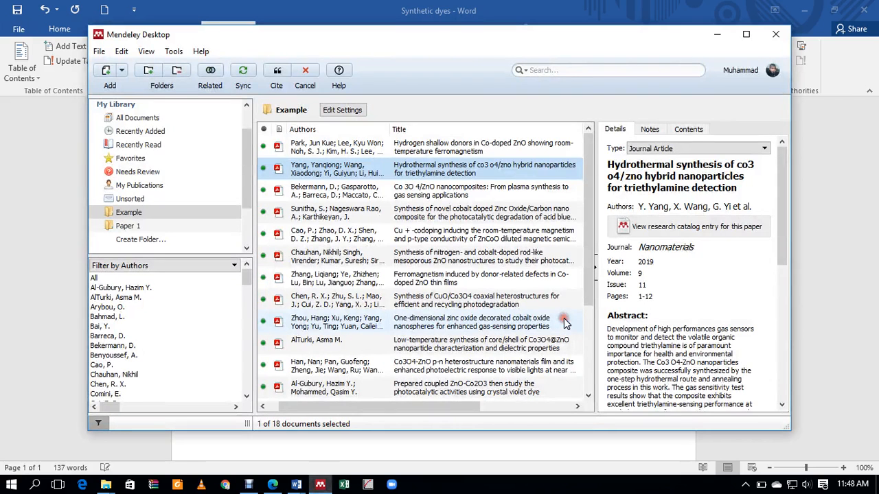
left_click(424, 255)
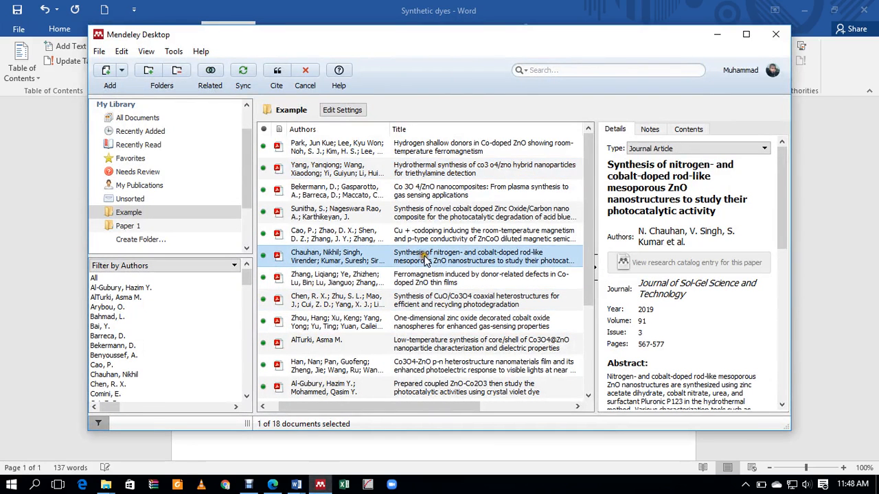
left_click(279, 72)
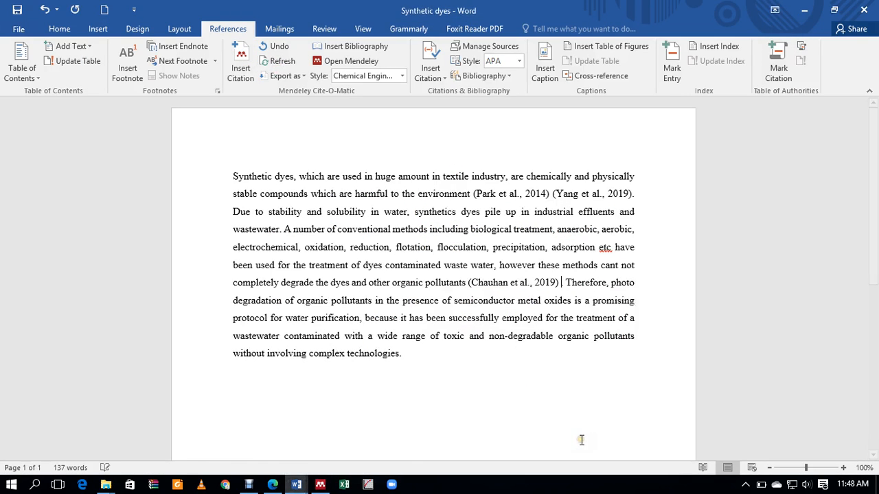
left_click(241, 65)
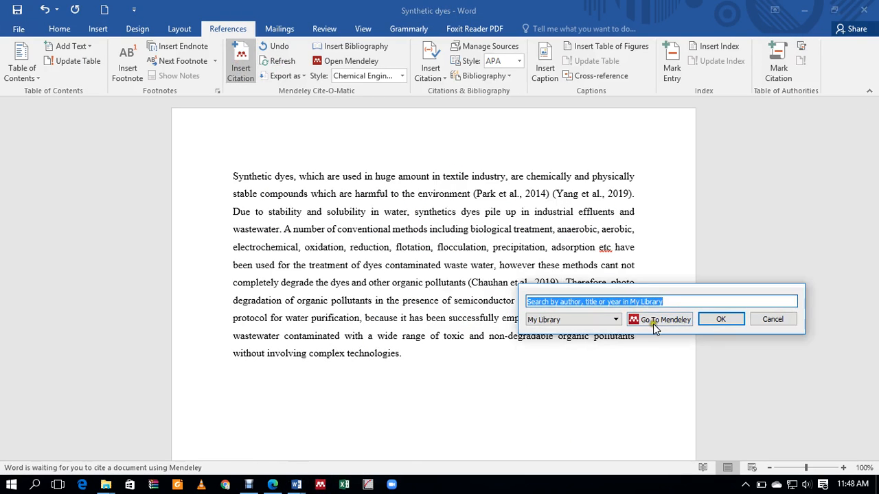
left_click(655, 318)
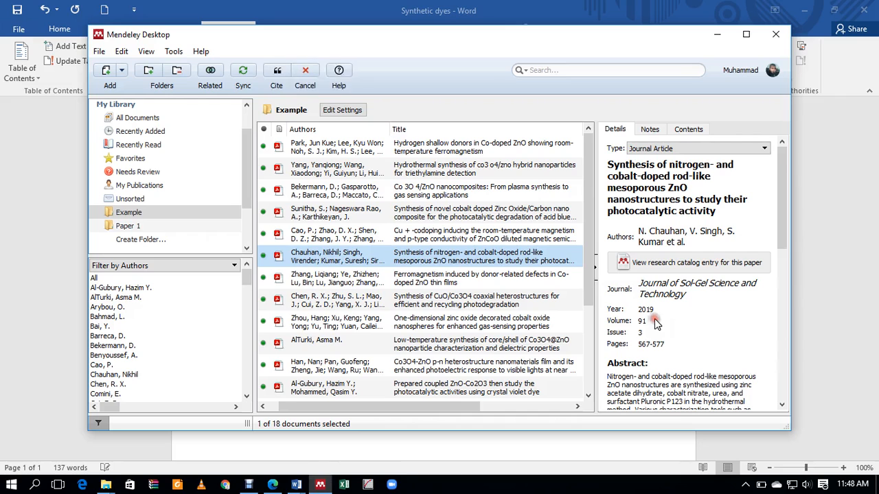
left_click(140, 188)
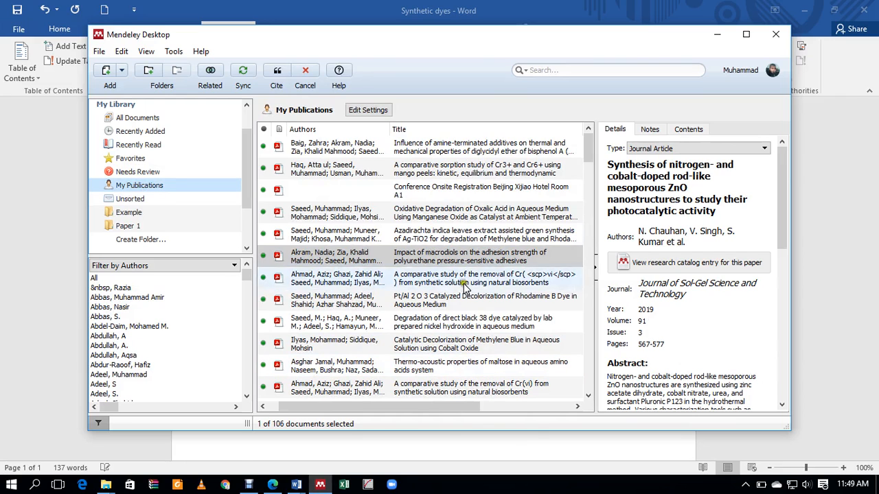
left_click(427, 241)
left_click(277, 73)
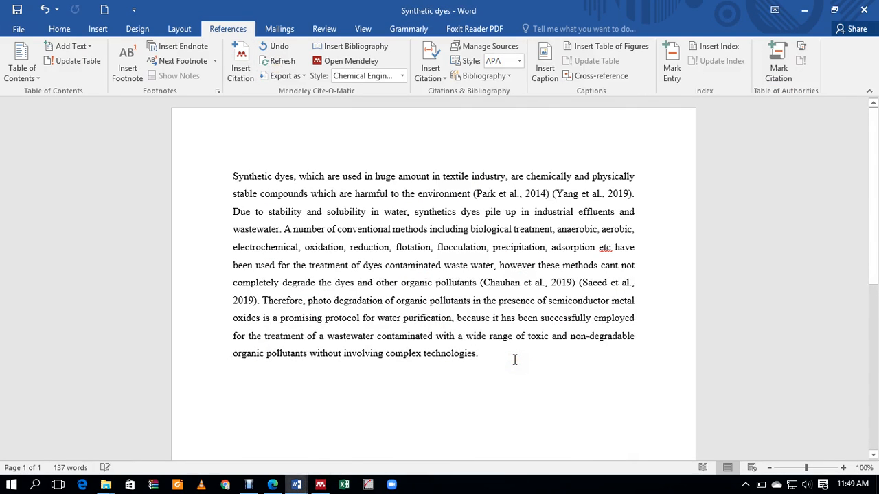
Step: Remove the indent on the empty line and insert the Mendeley reference list below the paragraph
key("BackSpace")
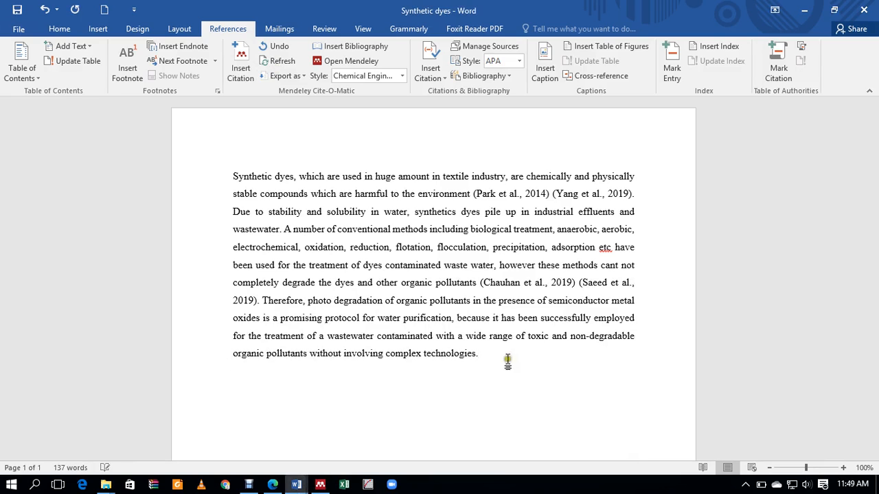
left_click(347, 48)
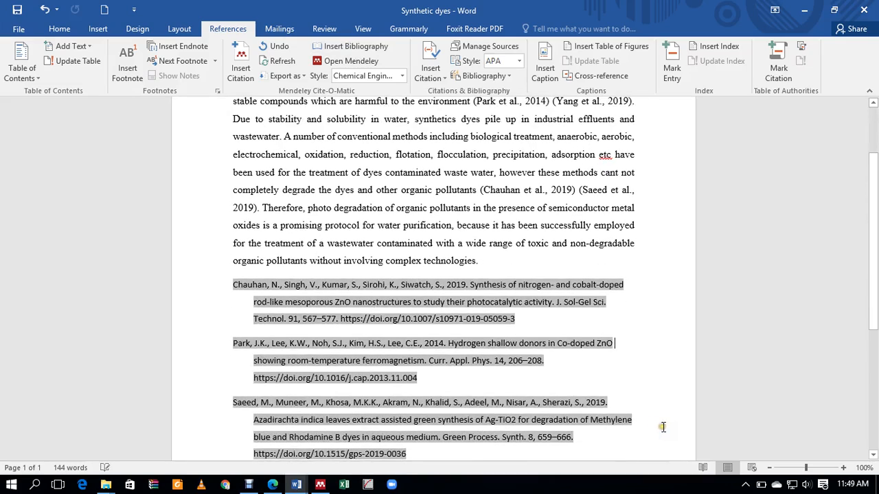
scroll(651, 424, "up", 3)
scroll(652, 337, "up", 3)
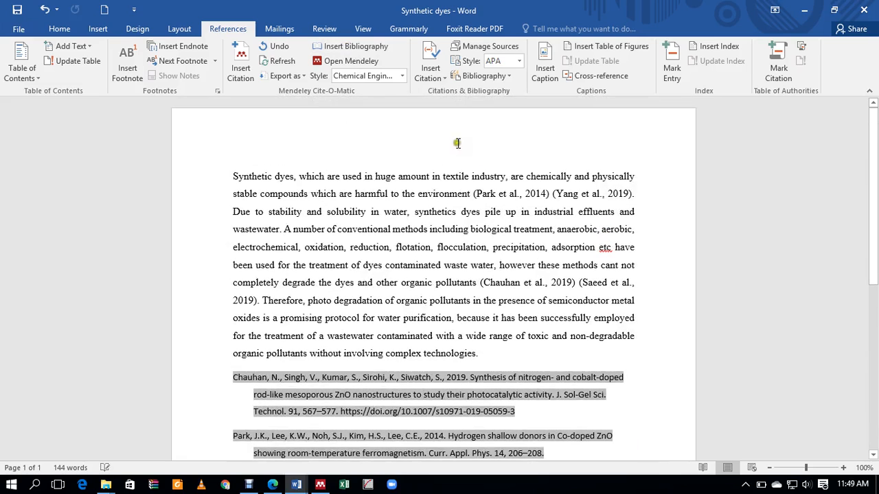
Step: Try Ceramics International and New Journal of Chemistry styles, settling on Chemical Engineering Research and Design
left_click(403, 76)
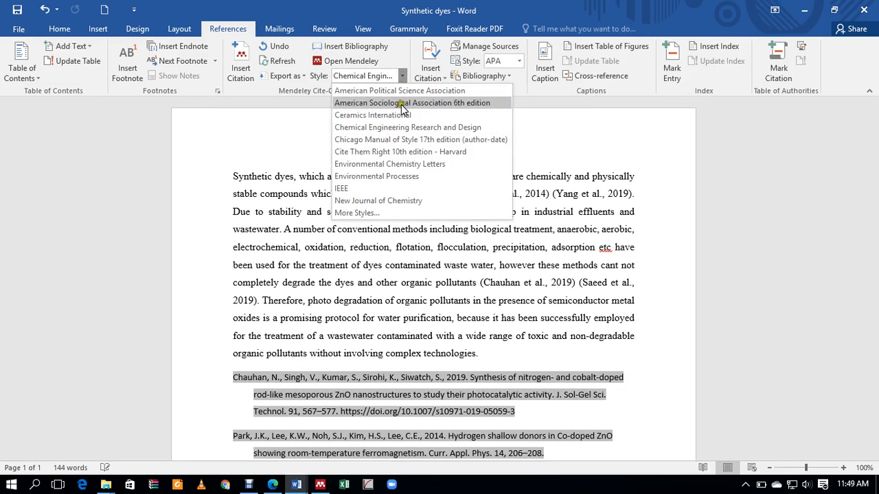
left_click(370, 116)
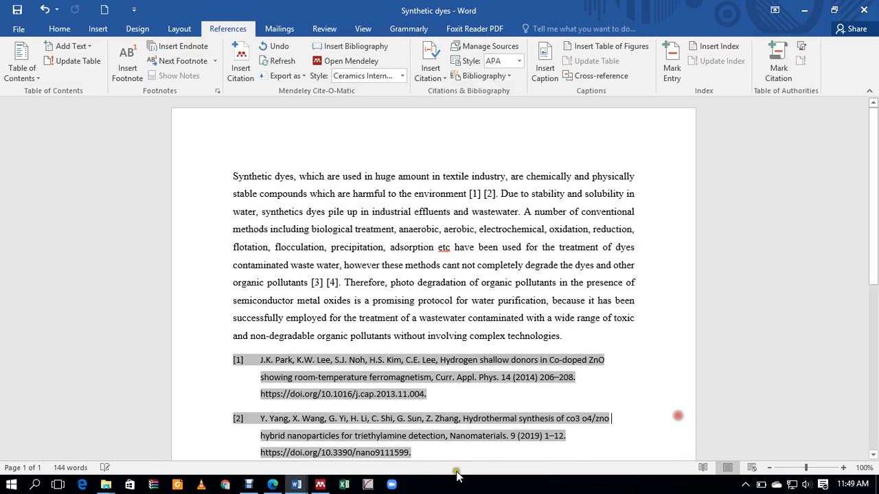
left_click(671, 323)
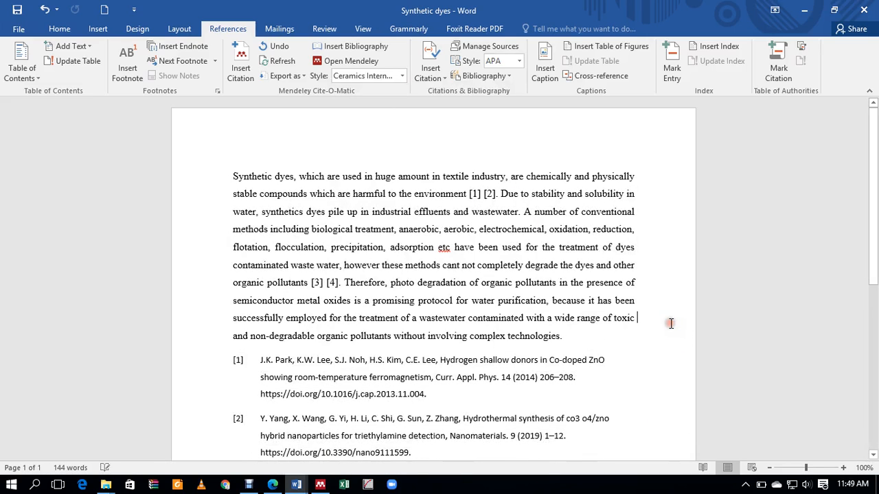
left_click(403, 76)
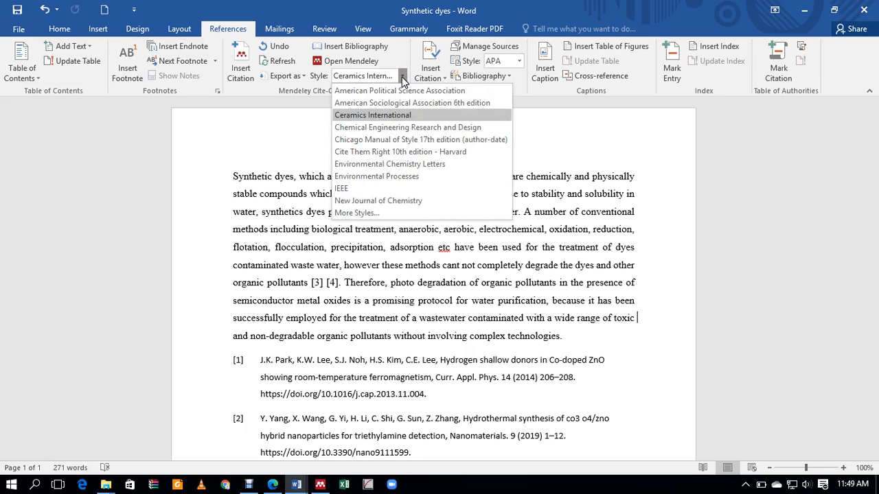
left_click(392, 200)
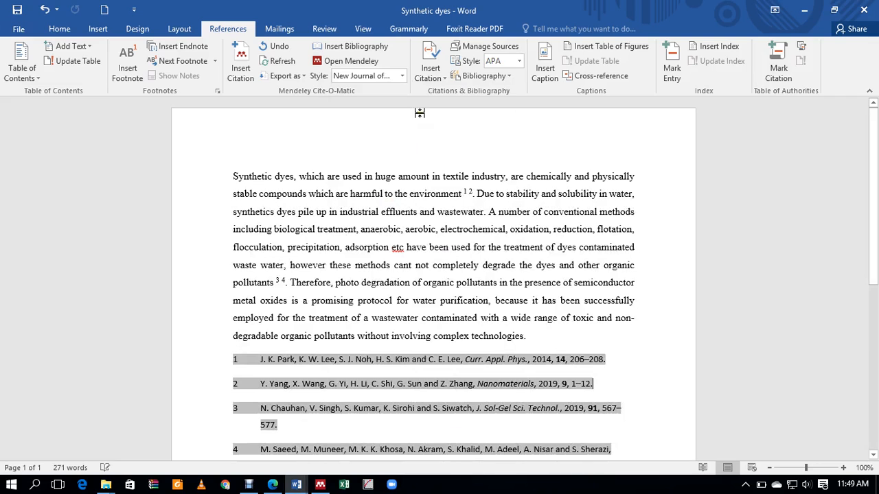
left_click(403, 76)
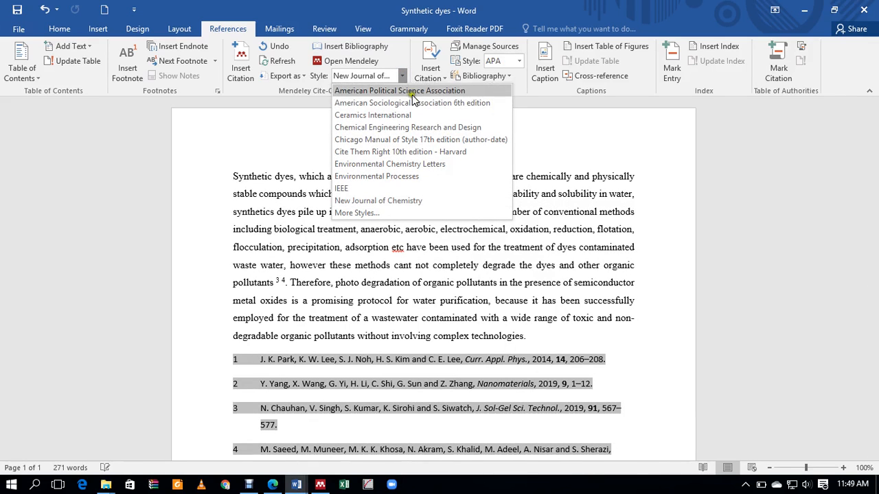
left_click(428, 130)
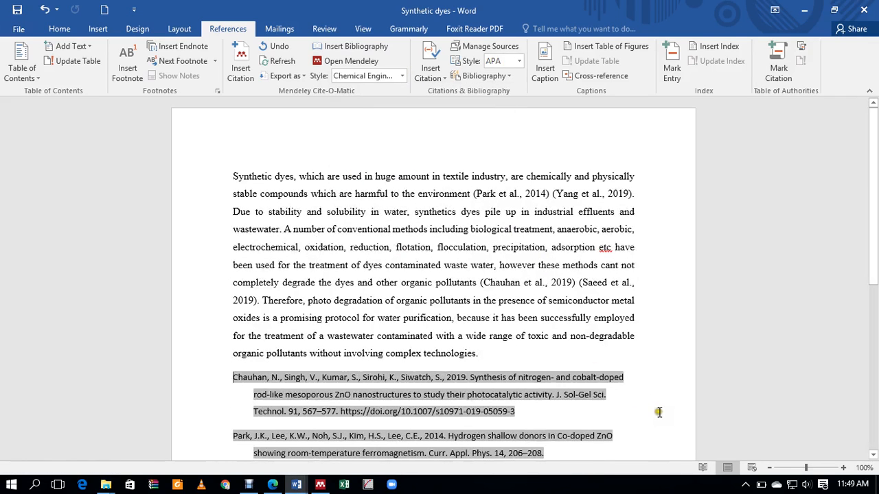
left_click(403, 77)
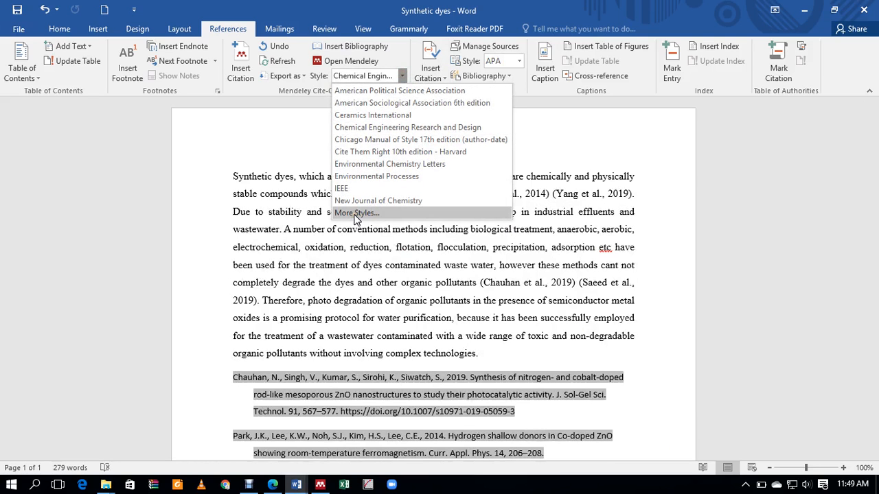
Step: Search downloadable citation styles for 'chemical E' and install the Biochemical Engineering Journal style
left_click(355, 214)
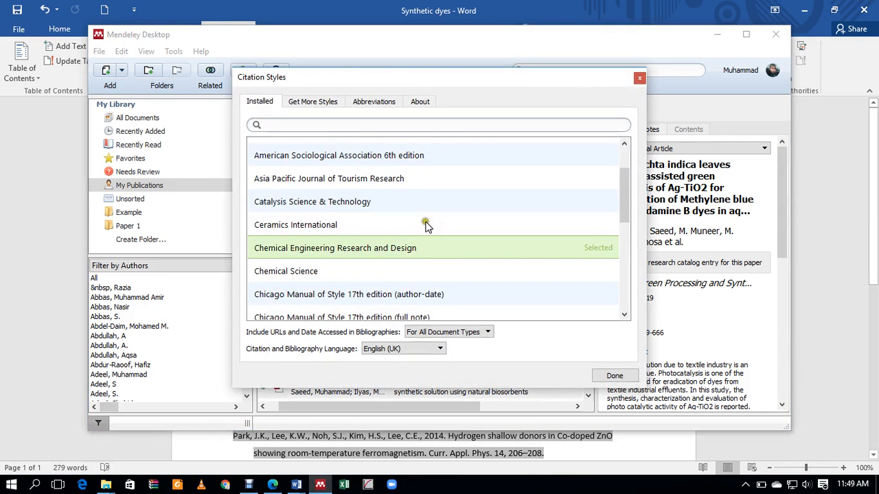
scroll(432, 219, "down", 4)
scroll(432, 220, "up", 5)
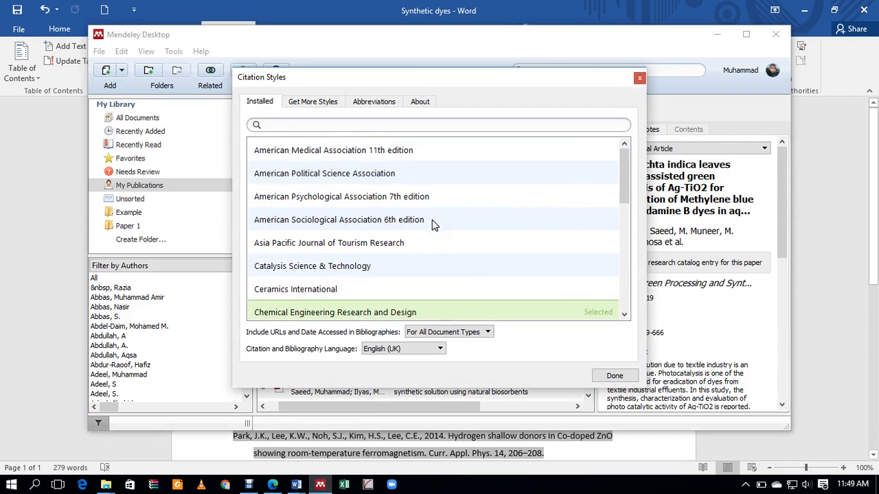
left_click(304, 102)
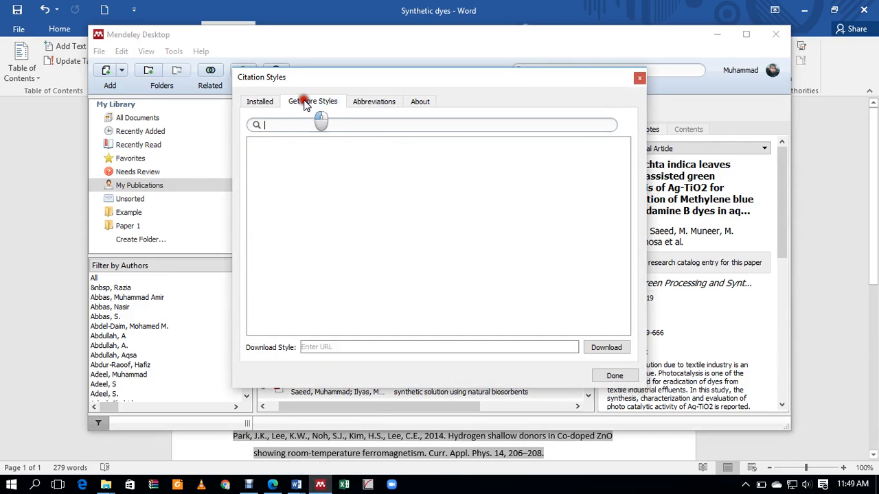
left_click(285, 124)
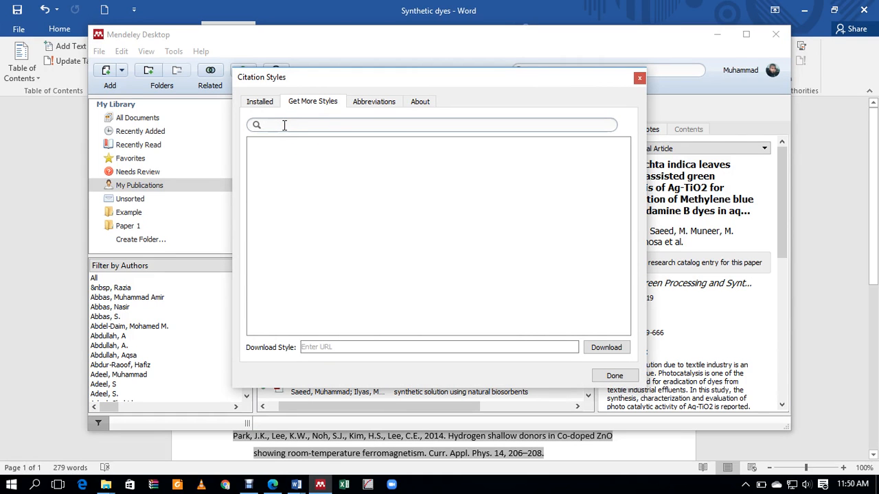
type("chemical")
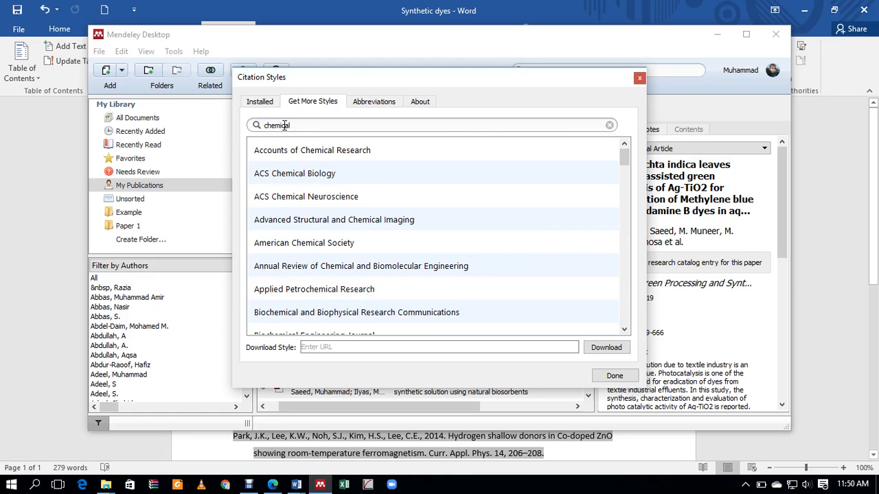
type(" Engineering")
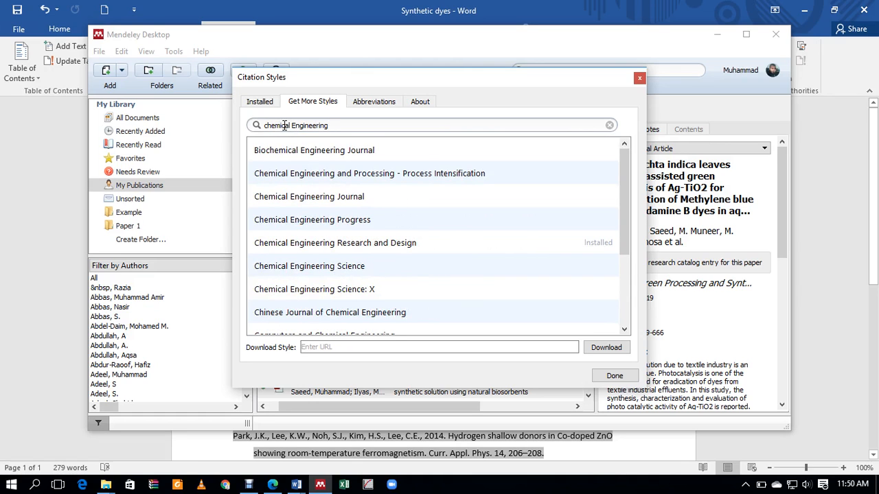
left_click(307, 151)
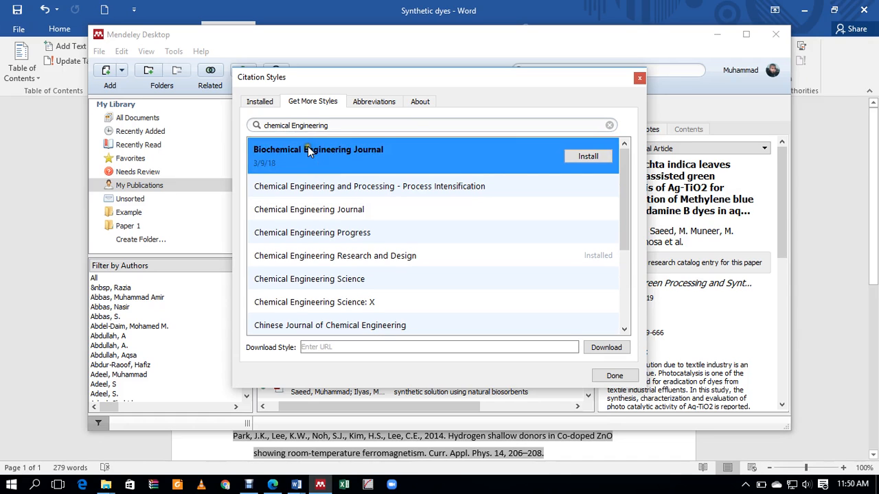
left_click(567, 160)
left_click(585, 157)
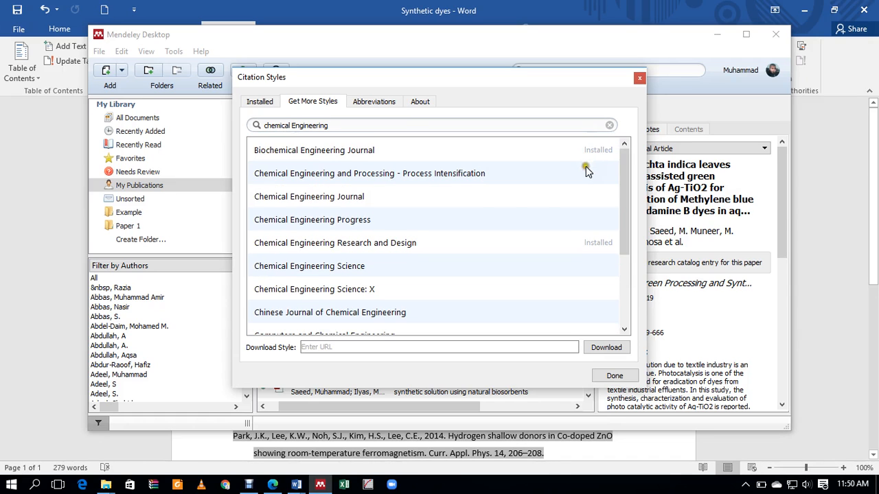
left_click(256, 105)
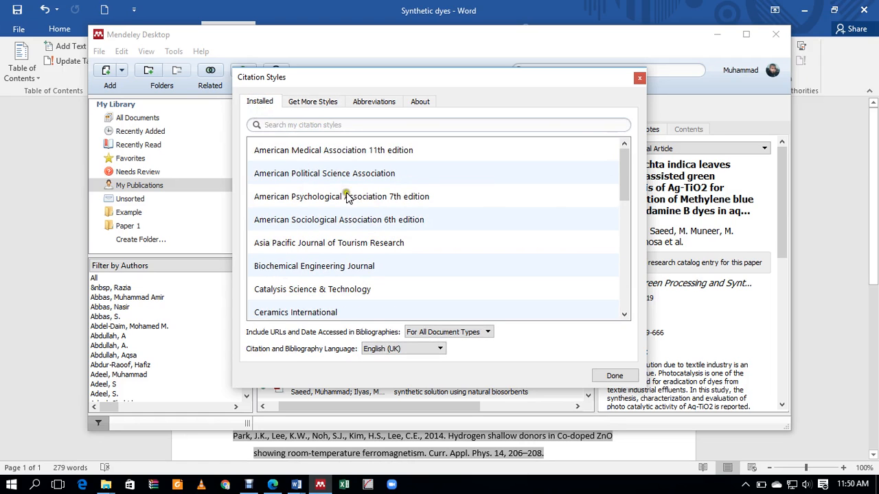
Step: Install the Chemical Engineering Journal style from the downloadable style search results
scroll(493, 244, "down", 2)
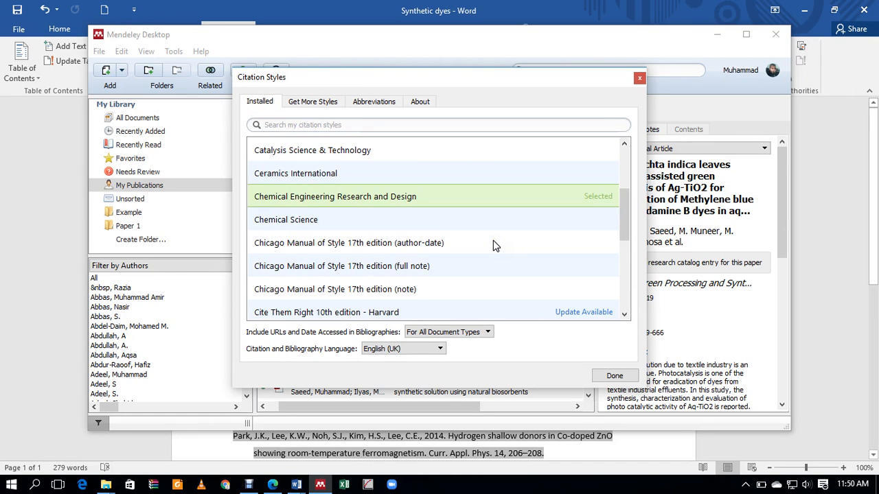
scroll(493, 240, "up", 2)
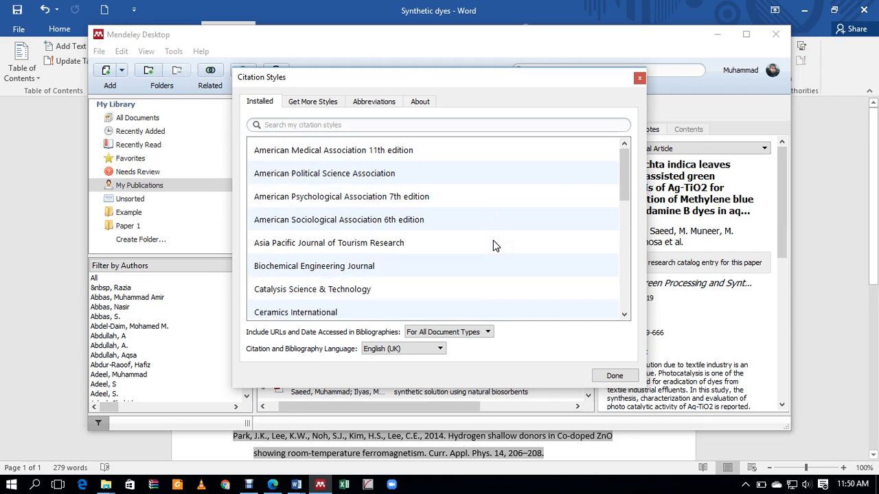
scroll(493, 240, "down", 2)
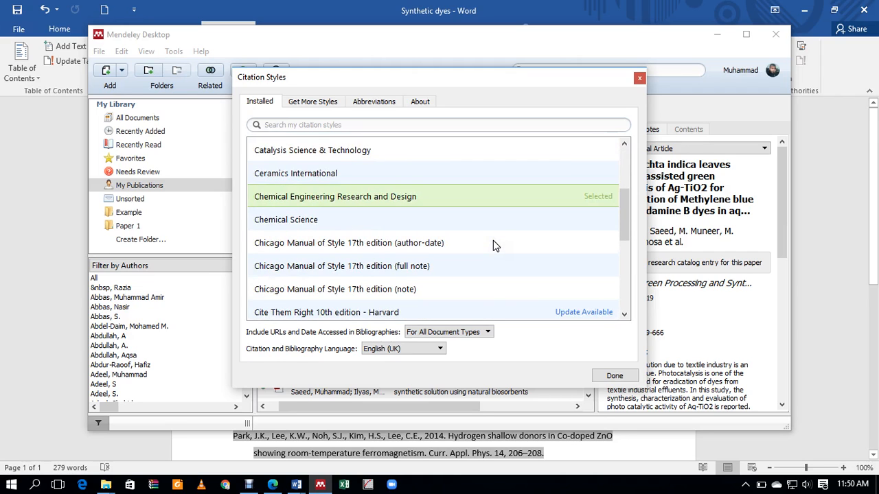
scroll(493, 244, "down", 4)
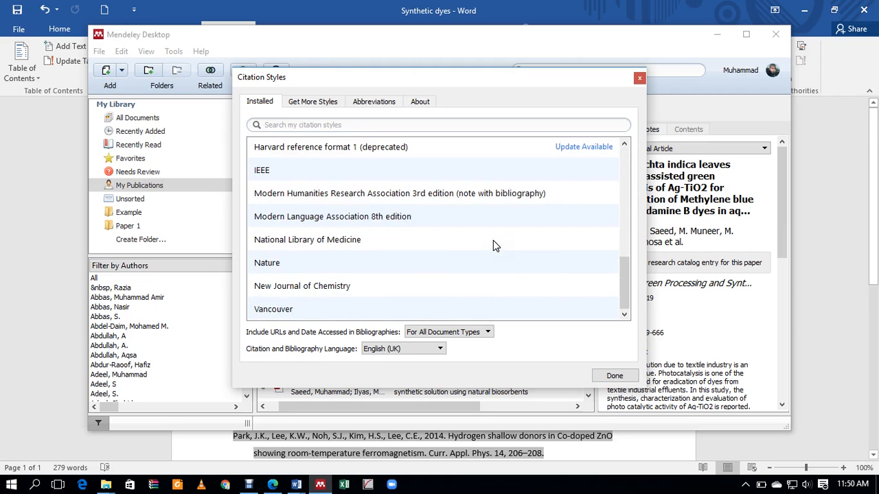
scroll(493, 241, "up", 5)
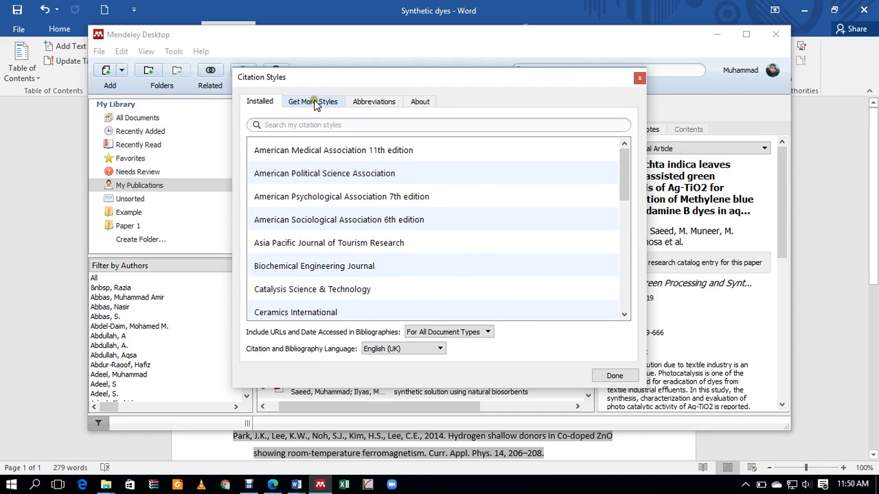
left_click(315, 103)
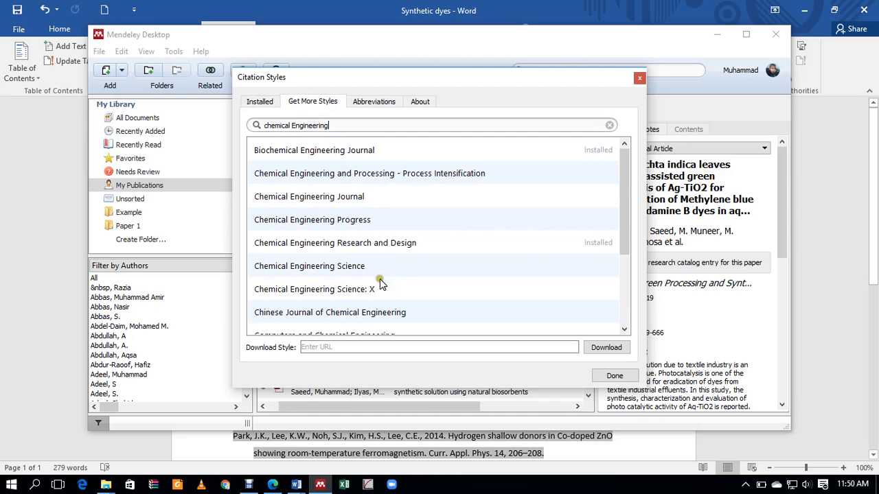
left_click(326, 199)
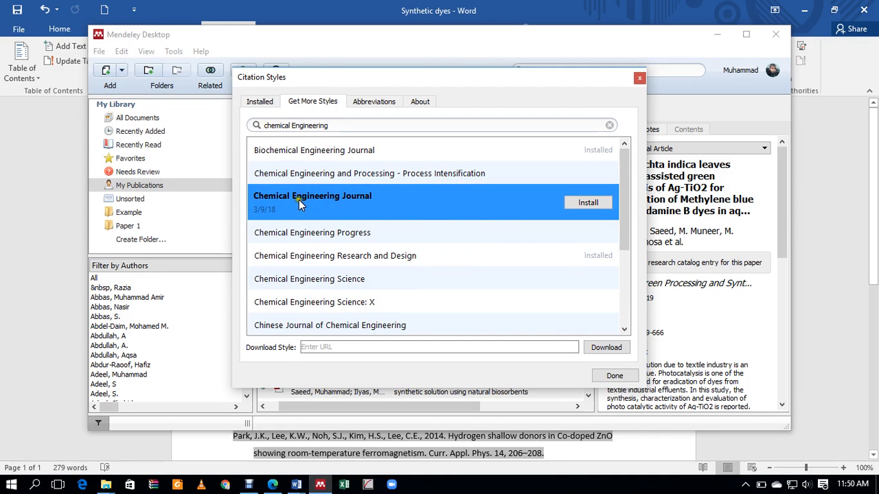
left_click(589, 203)
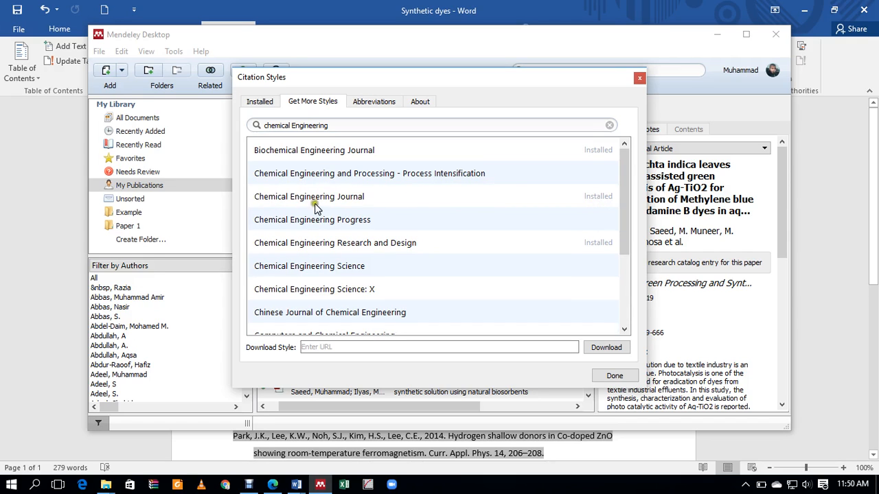
Step: Apply the installed Chemical Engineering Journal style to the document and close the styles window
left_click(258, 102)
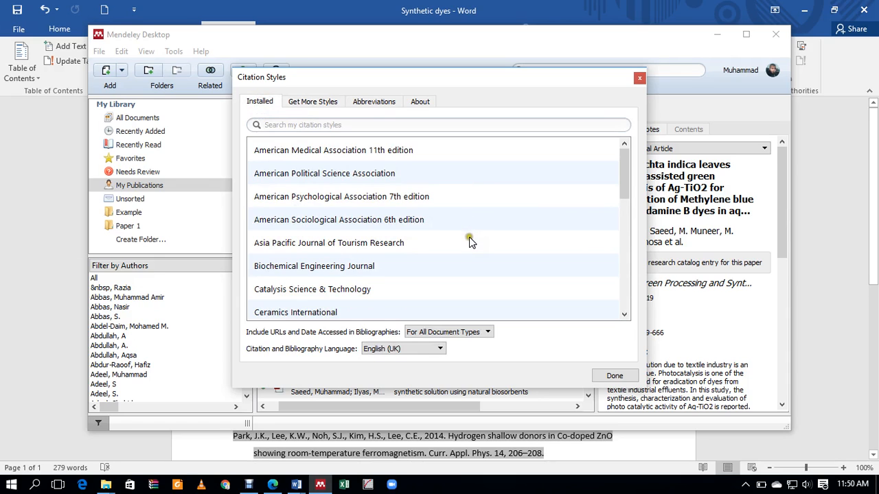
scroll(470, 238, "down", 1)
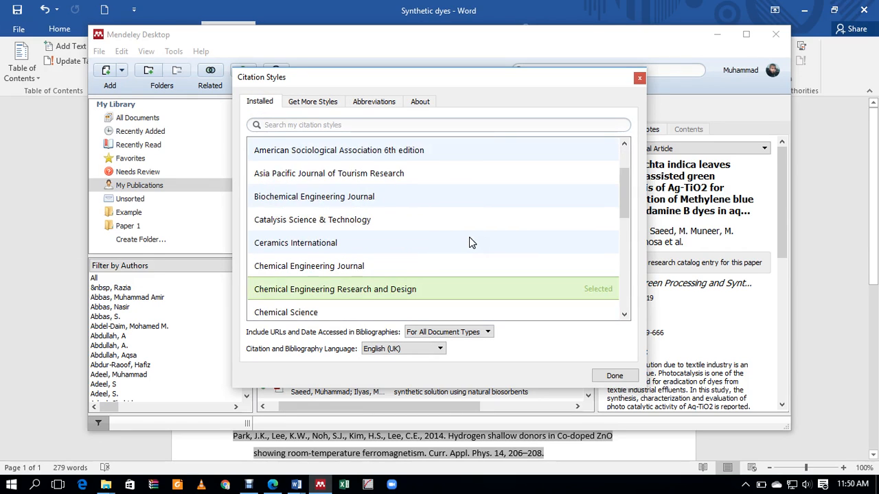
left_click(351, 269)
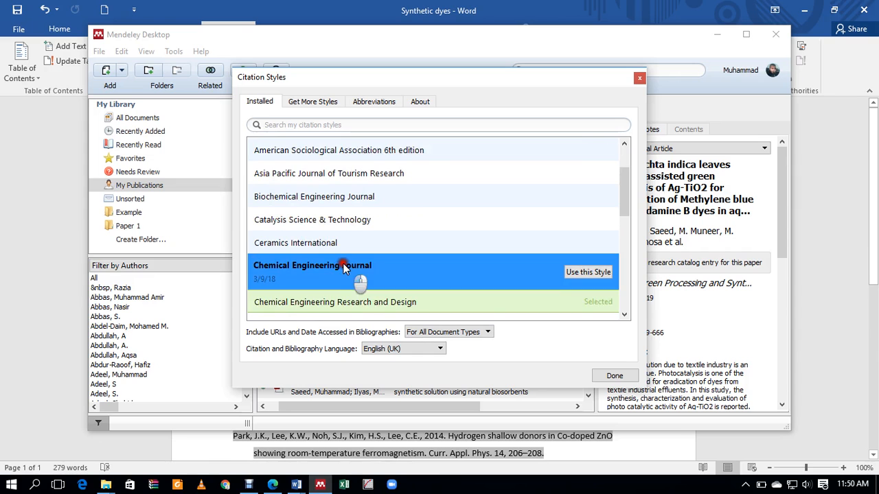
left_click(599, 271)
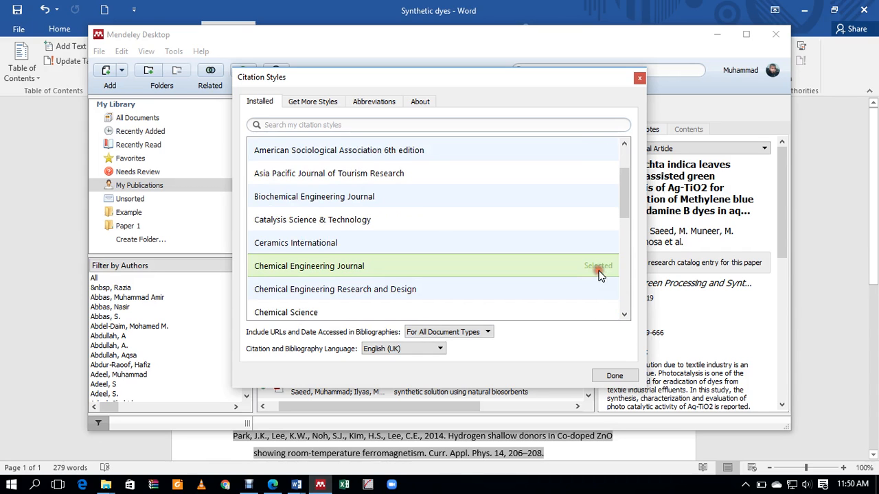
left_click(611, 377)
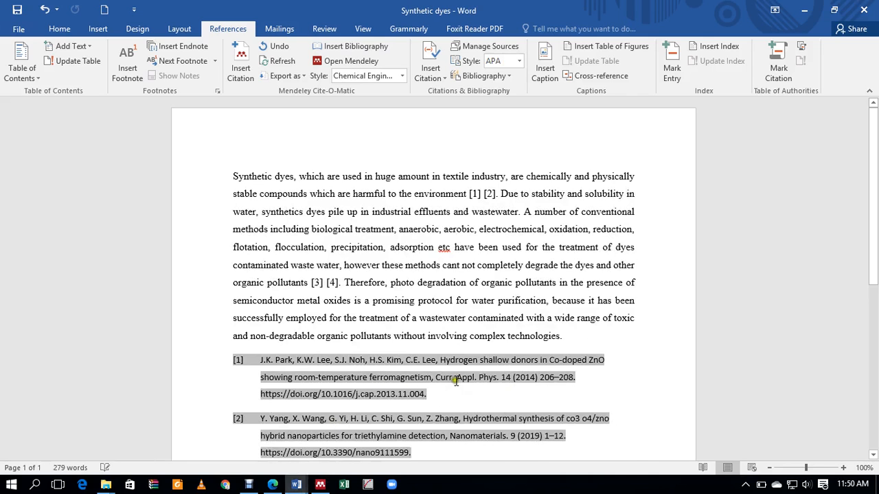
scroll(455, 381, "down", 5)
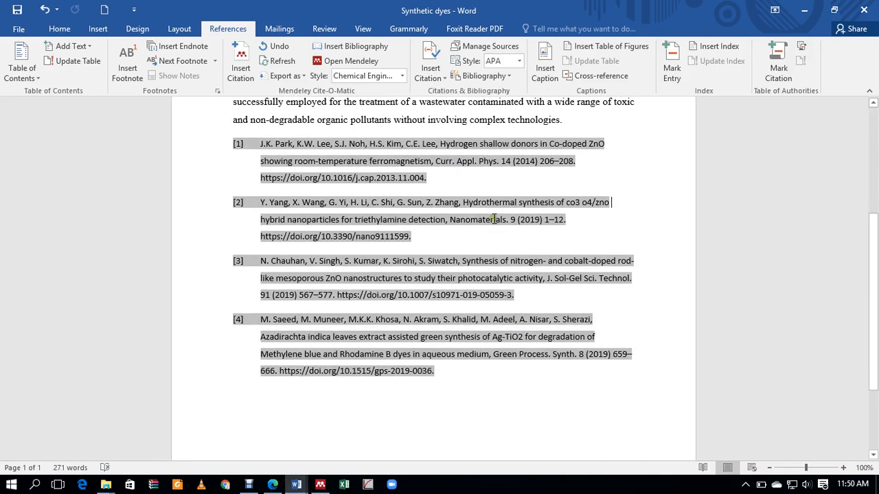
left_click(320, 485)
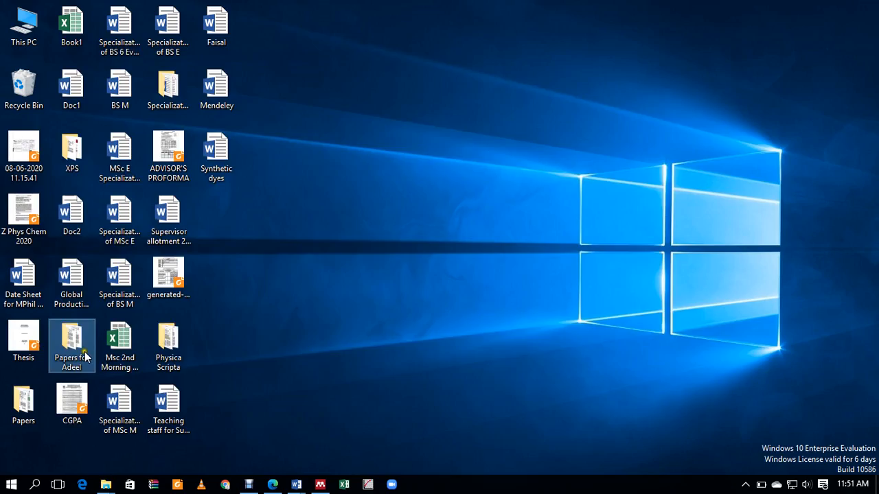
Step: Open 6.pdf from the saved-papers folder, scroll through it, and close it
double_click(75, 343)
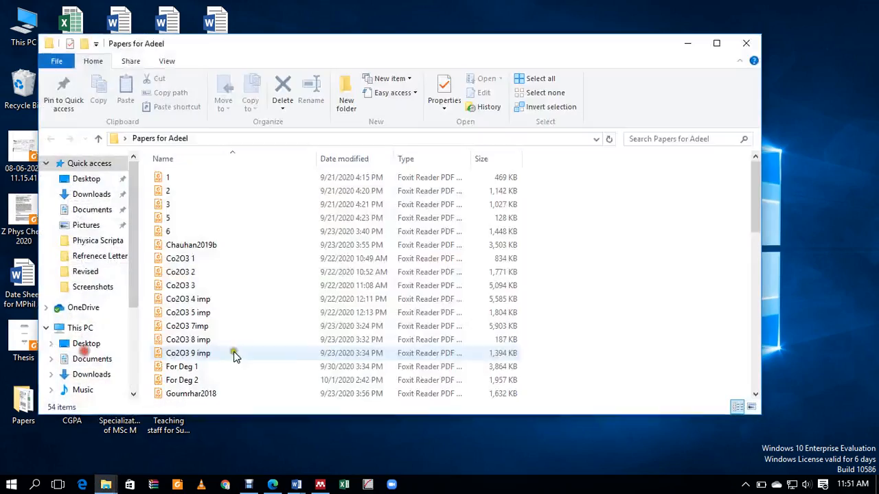
double_click(177, 231)
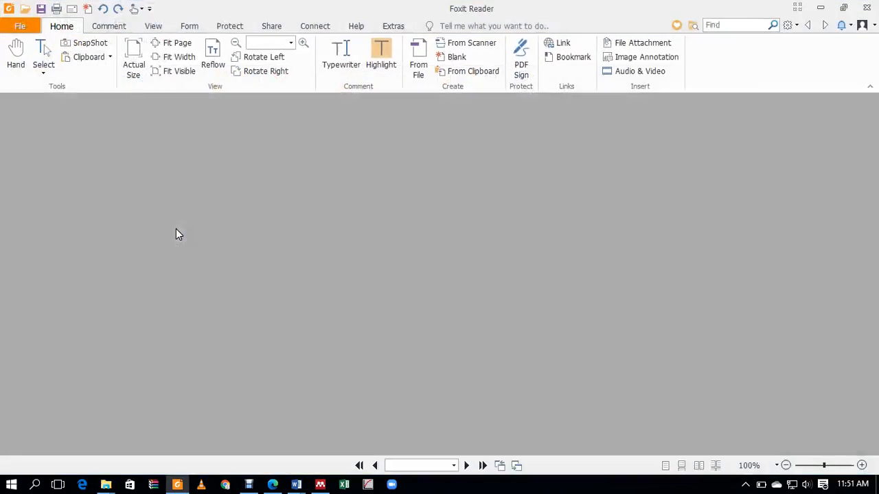
scroll(541, 262, "up", 6)
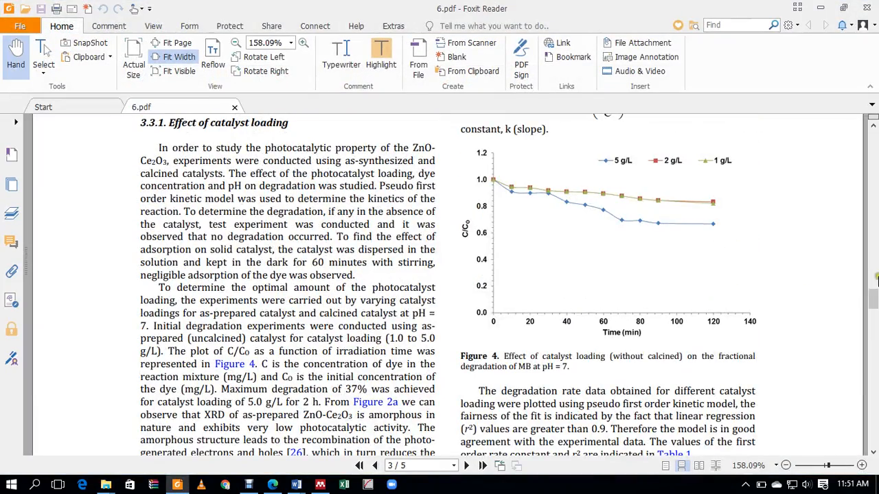
left_click_drag(875, 297, 874, 409)
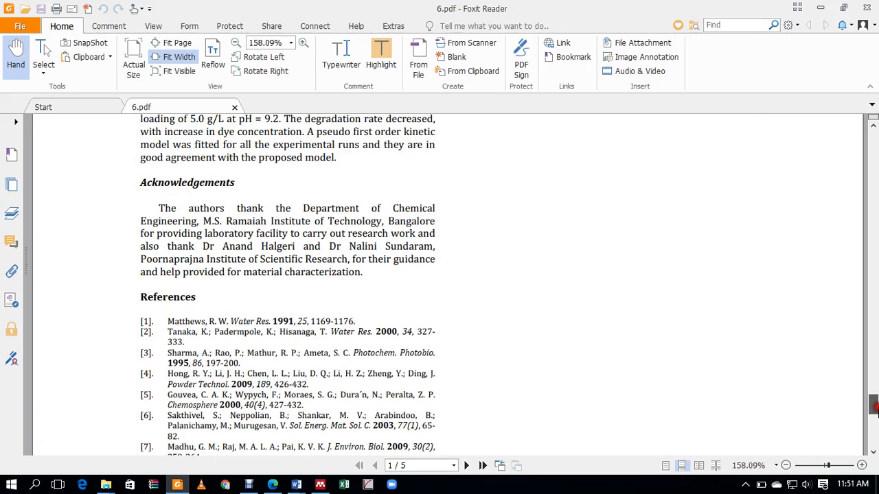
left_click(866, 9)
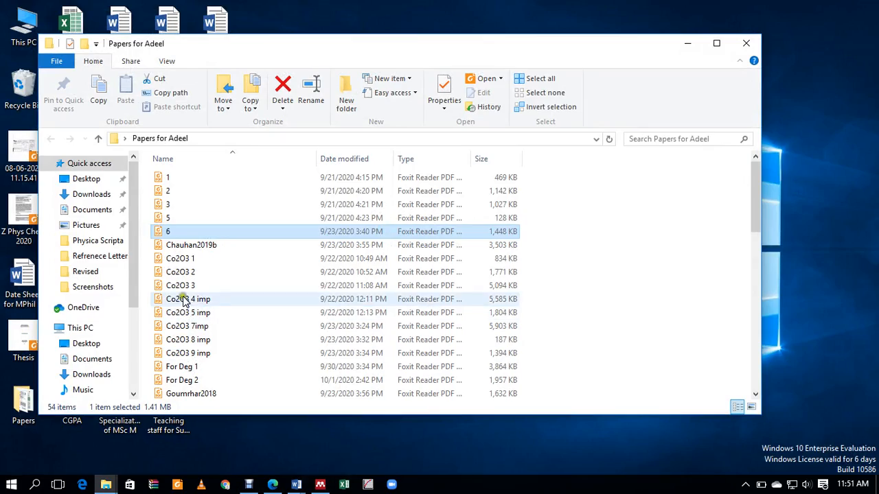
Step: Open Co2O3 4 imp.pdf and select reference 26's title on the References page
double_click(182, 299)
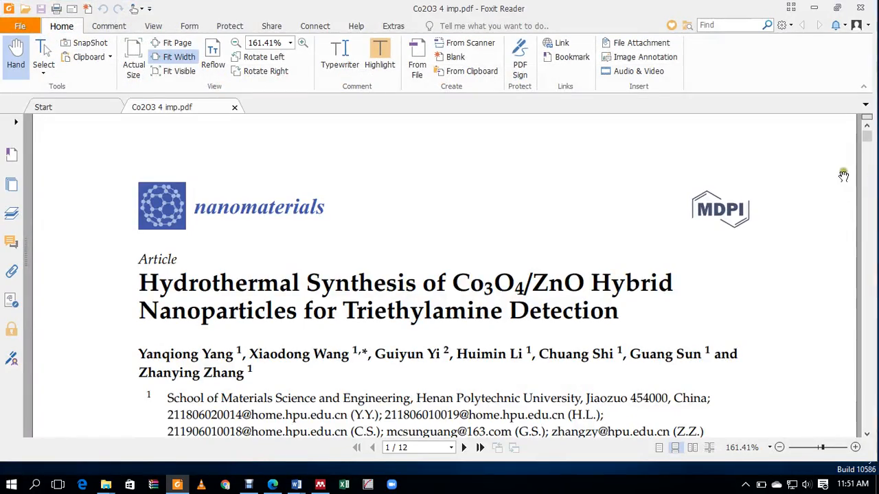
left_click_drag(867, 136, 870, 390)
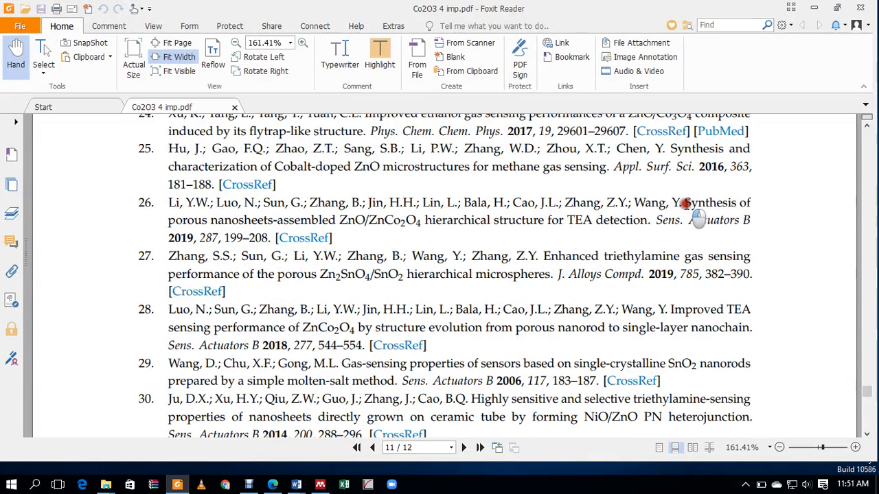
left_click_drag(686, 203, 648, 227)
key("ctrl+c")
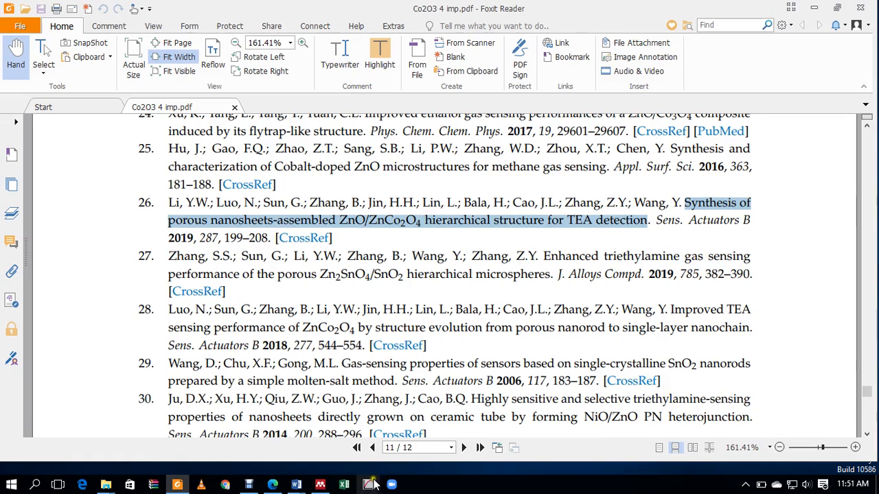
Step: Save a manual entry titled with the pasted reference 26 title, then cancel the authorship agreement
left_click(320, 485)
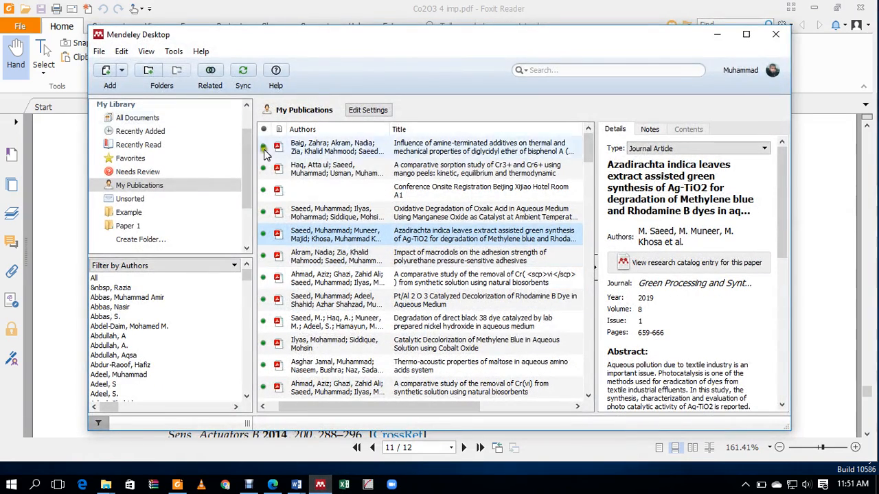
left_click(122, 70)
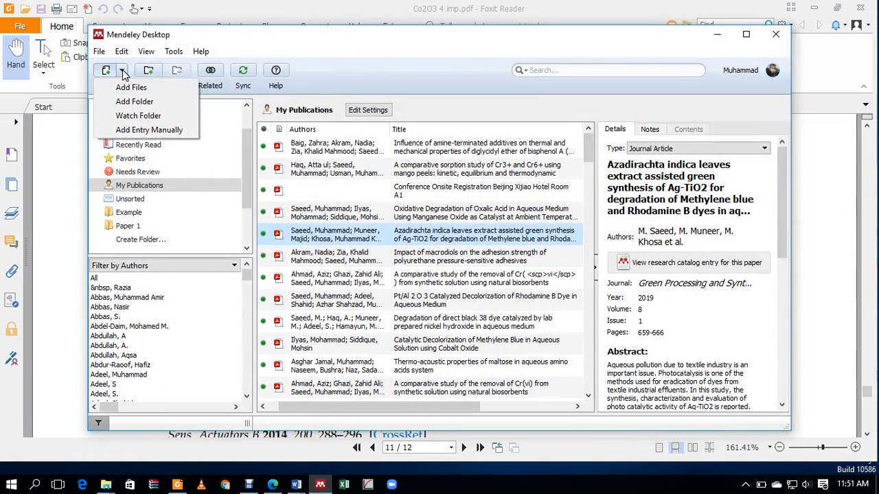
left_click(125, 130)
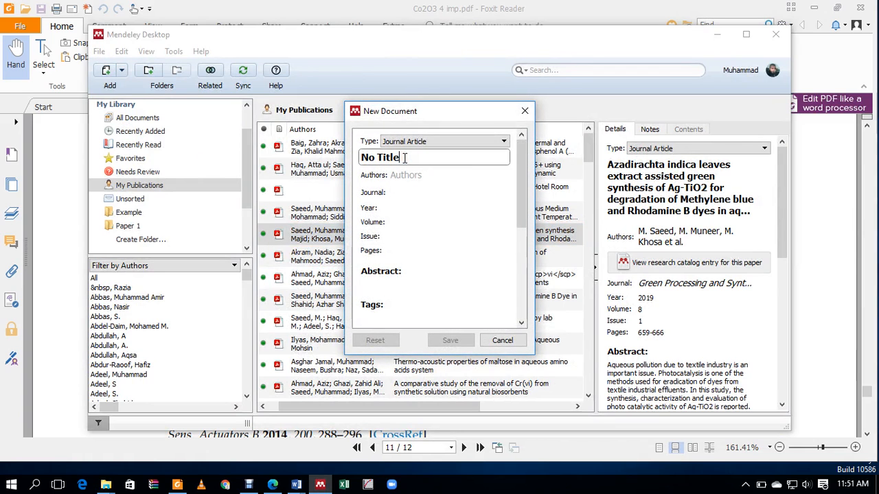
key("BackSpace")
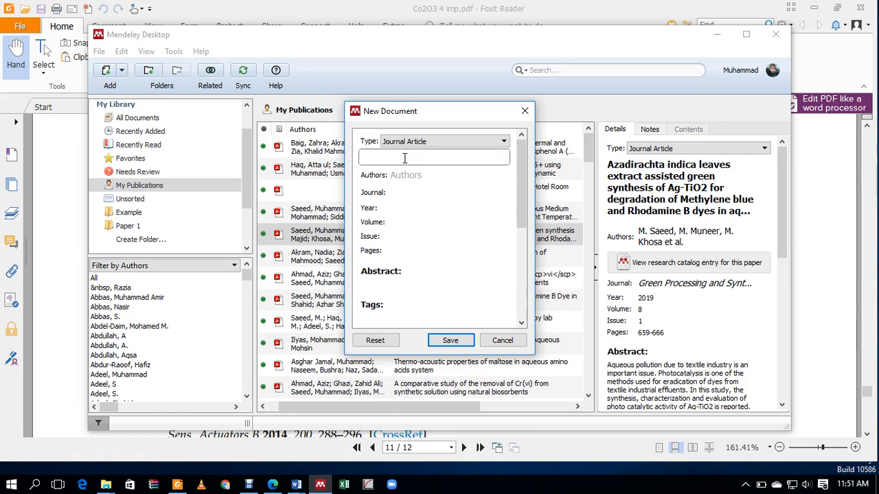
key("ctrl+v")
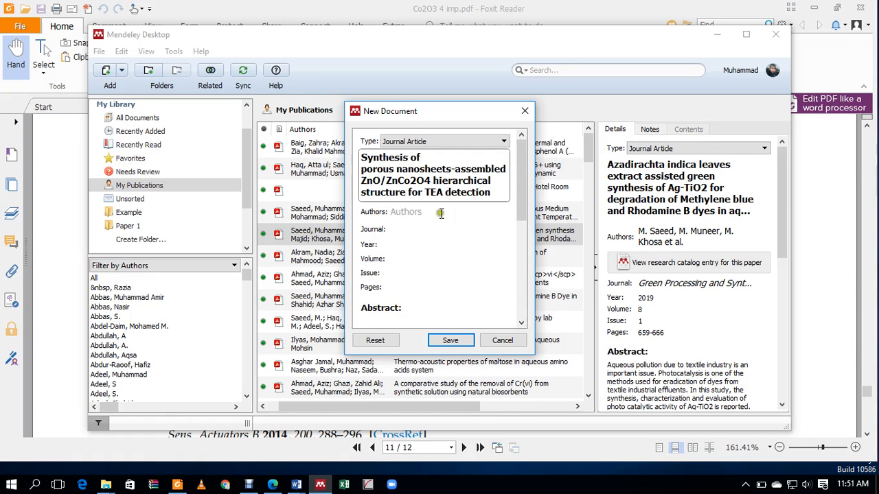
left_click(462, 340)
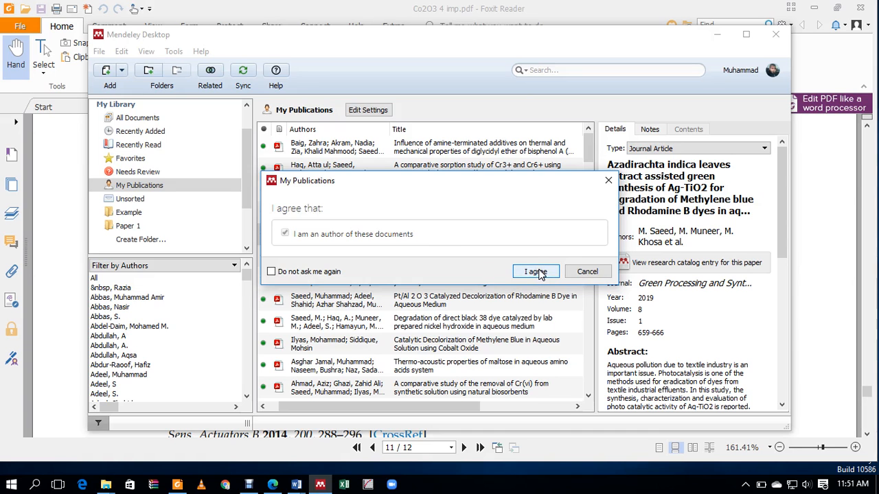
left_click(595, 272)
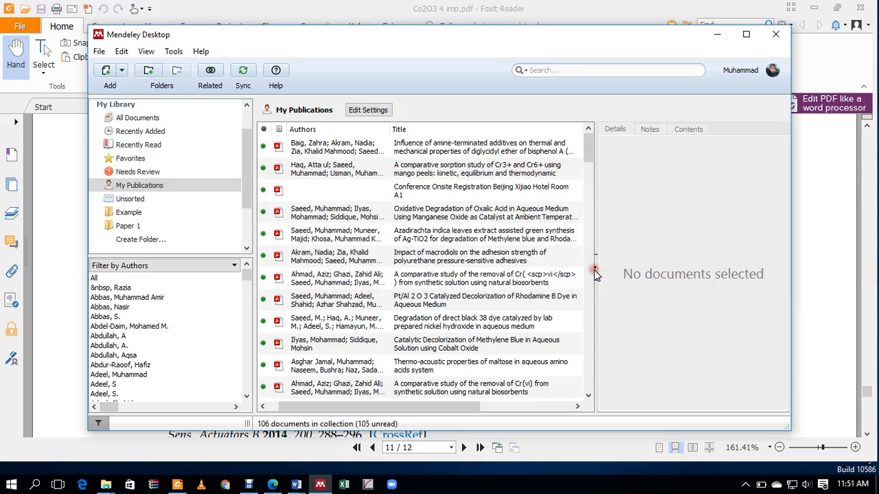
Step: Save a manual entry in Example titled with the pasted reference 26 title
left_click(130, 212)
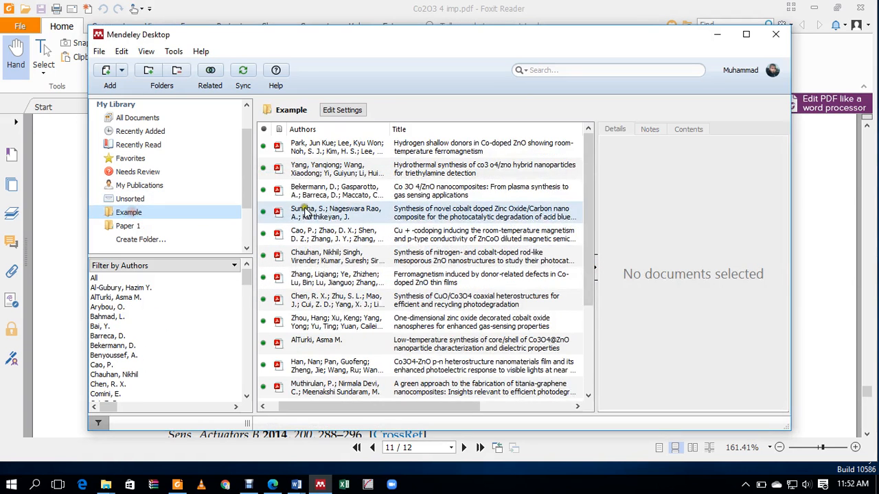
left_click(121, 71)
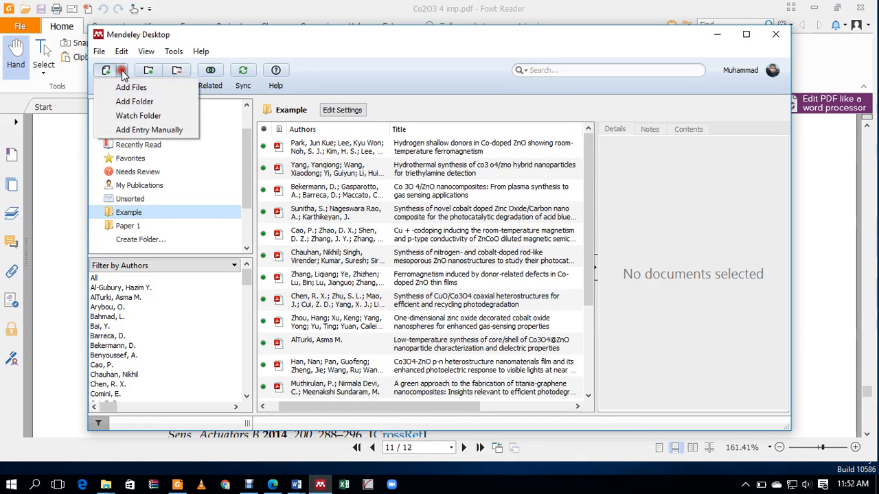
left_click(127, 130)
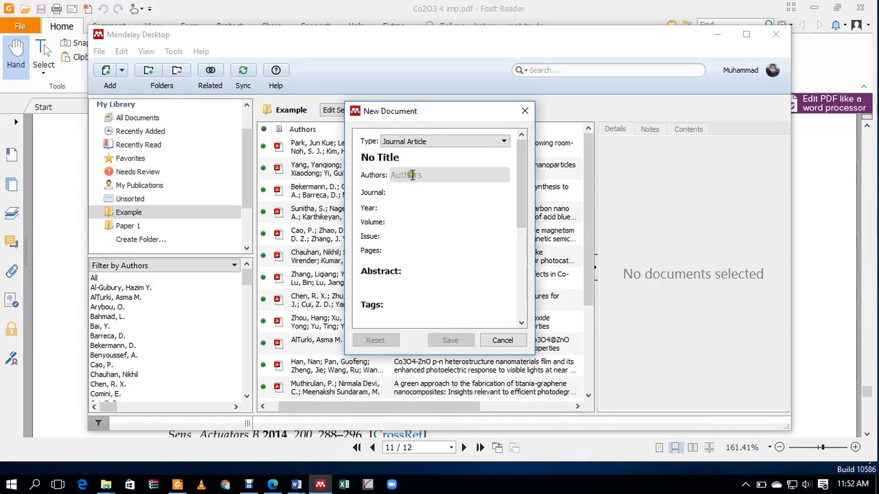
left_click(412, 160)
key("BackSpace")
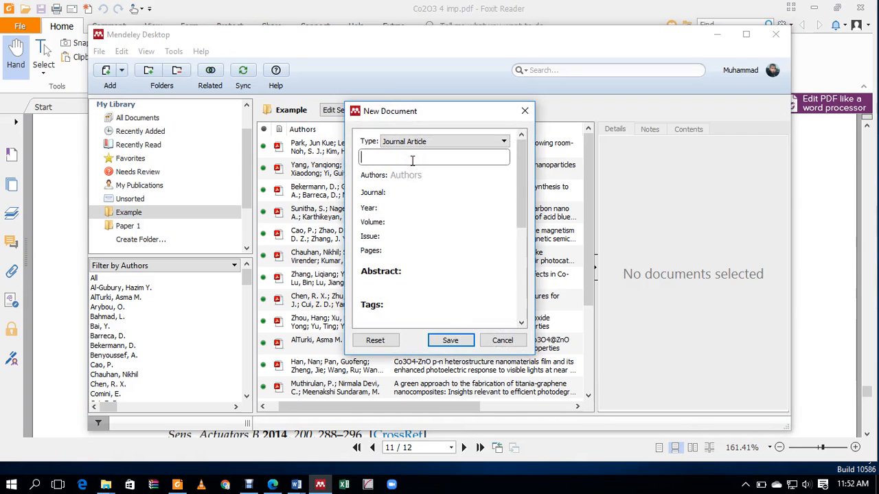
key("ctrl+v")
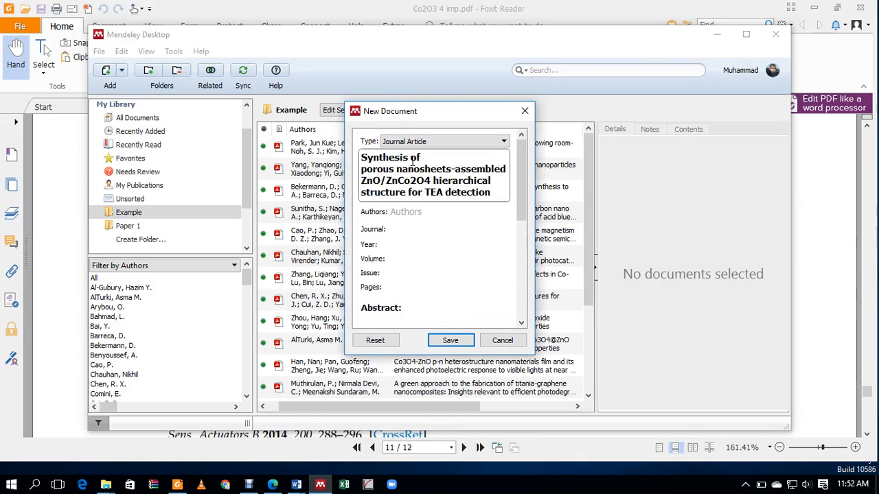
left_click(448, 339)
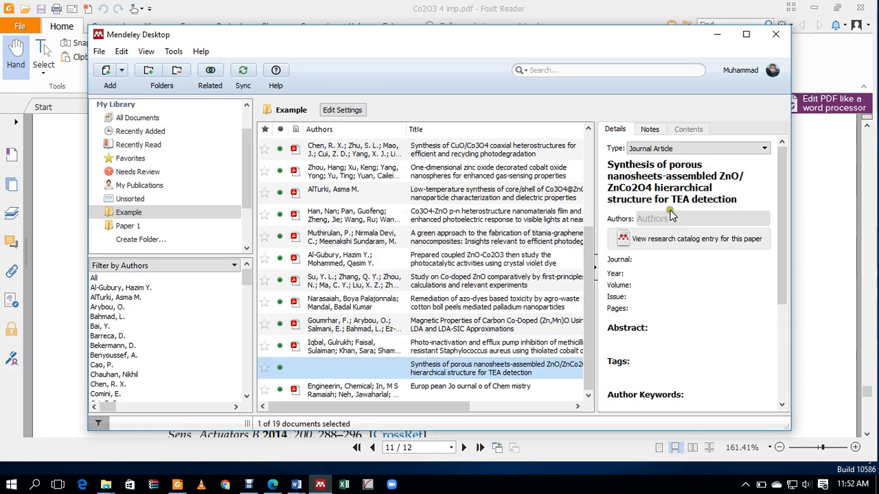
Step: Run Update Details on the new ZnO/ZnCo2O4 entry to fill in its 2019 Sensors and Actuators B details
left_click(438, 373)
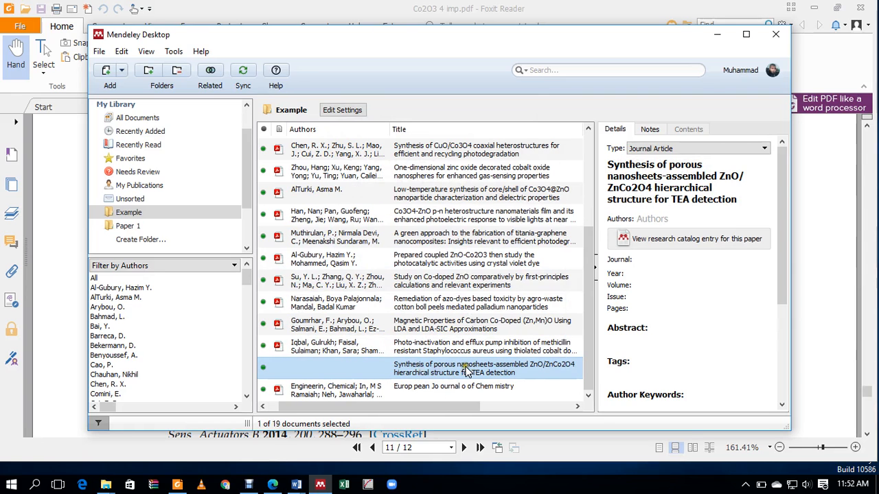
left_click_drag(455, 407, 423, 418)
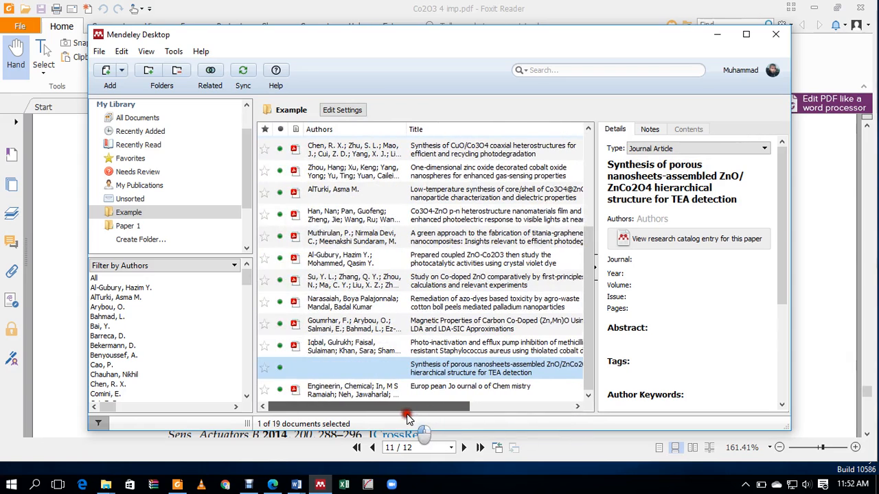
left_click(465, 371)
right_click(466, 371)
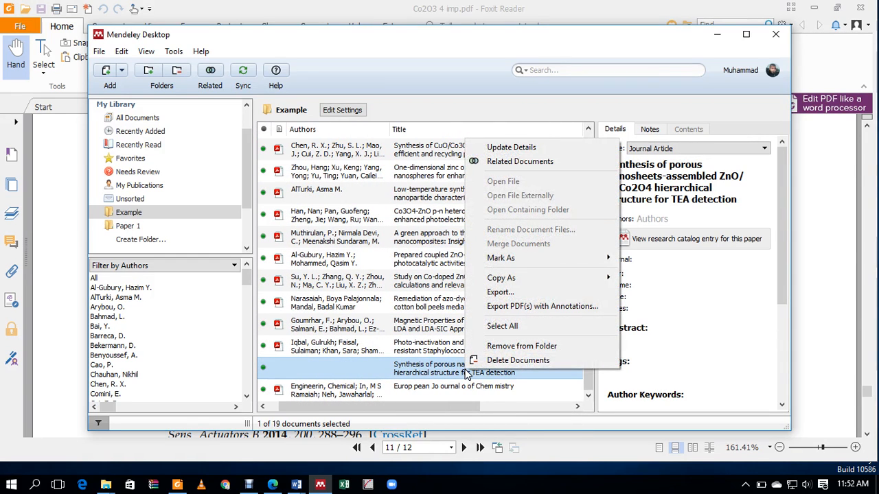
left_click(507, 147)
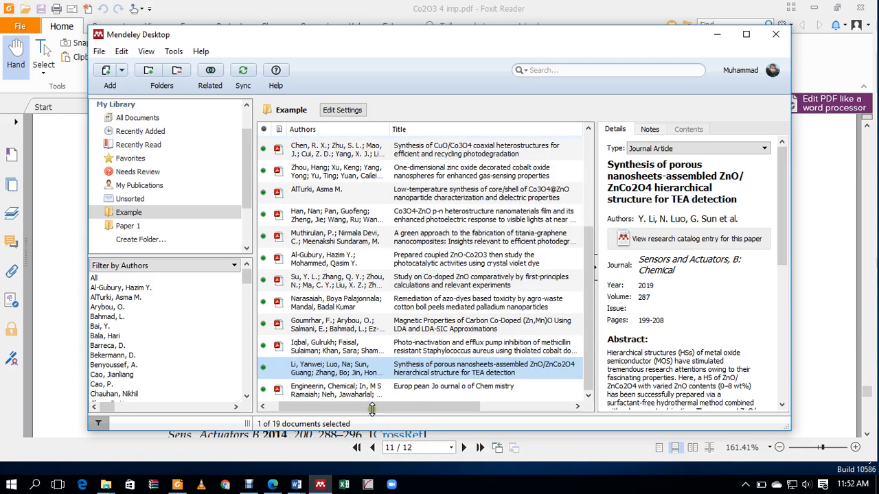
mouse_move(298, 486)
left_click(371, 455)
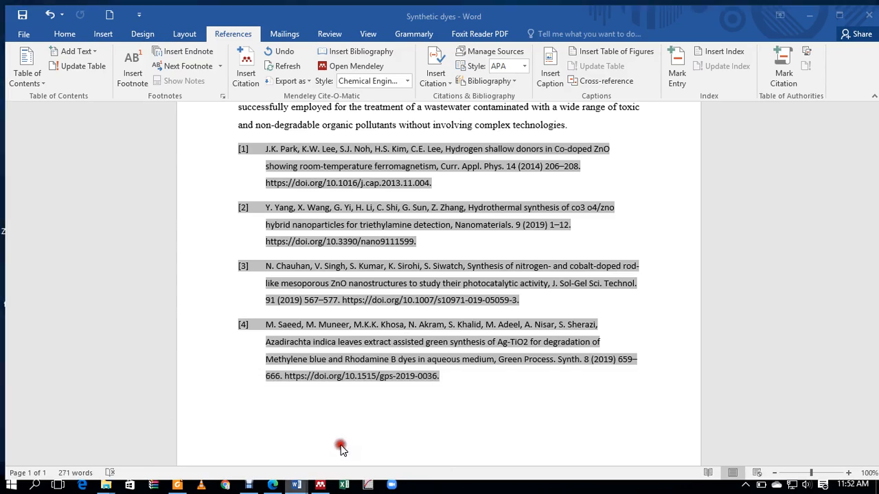
scroll(469, 290, "up", 3)
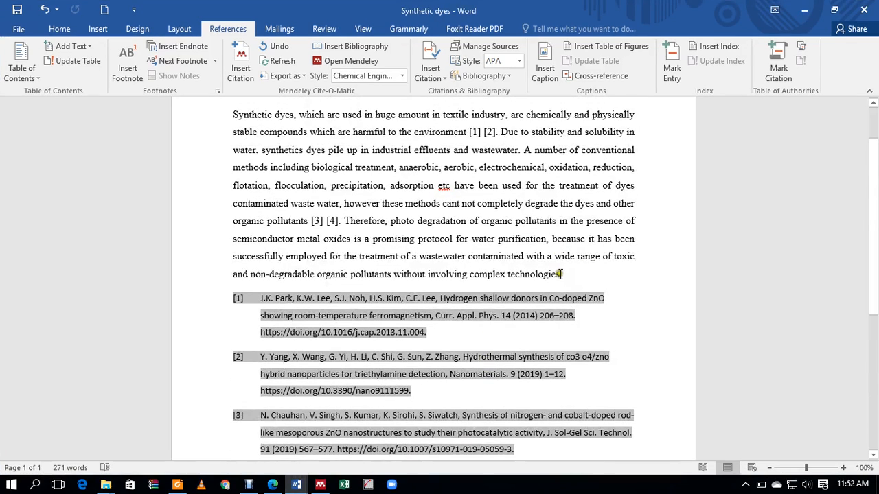
left_click(561, 274)
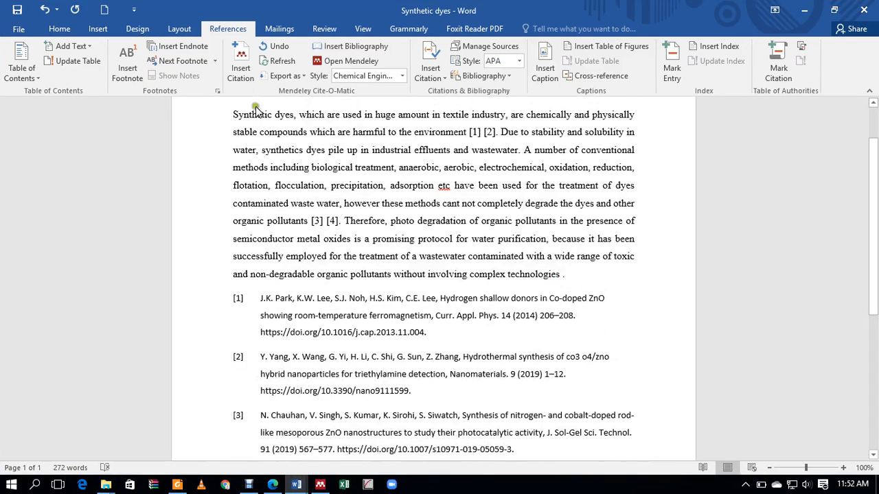
left_click(240, 69)
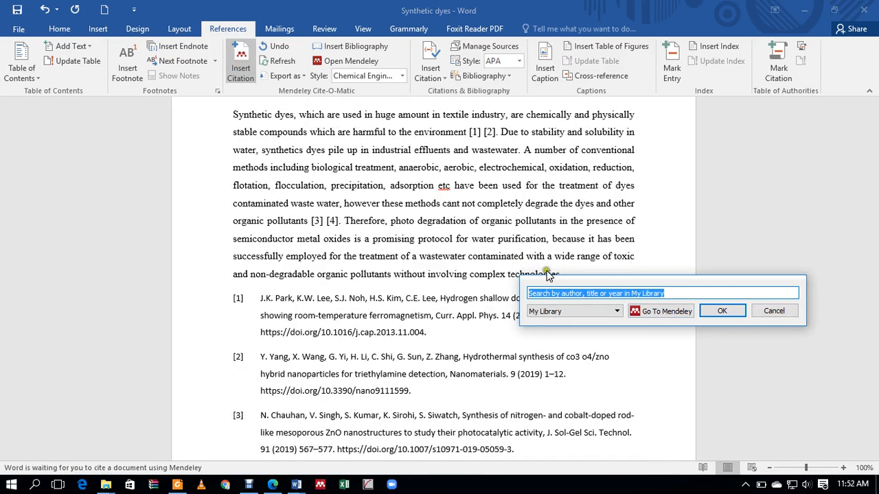
left_click(645, 312)
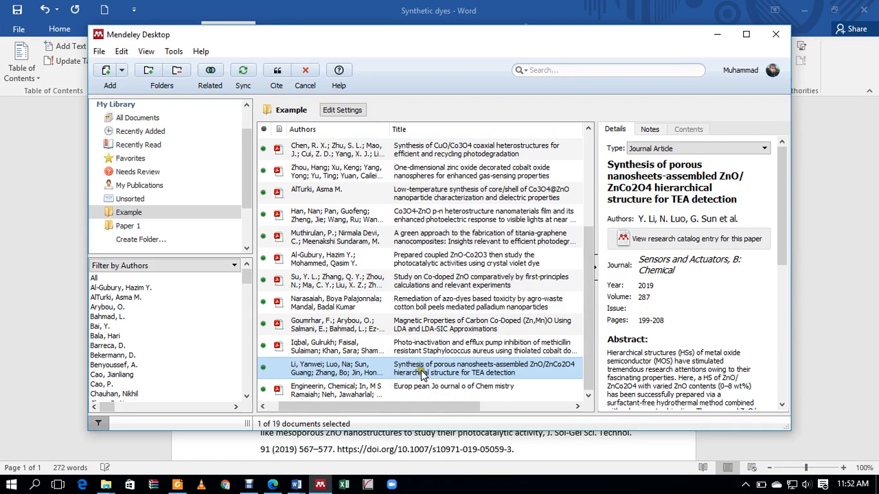
left_click(277, 72)
left_click(664, 419)
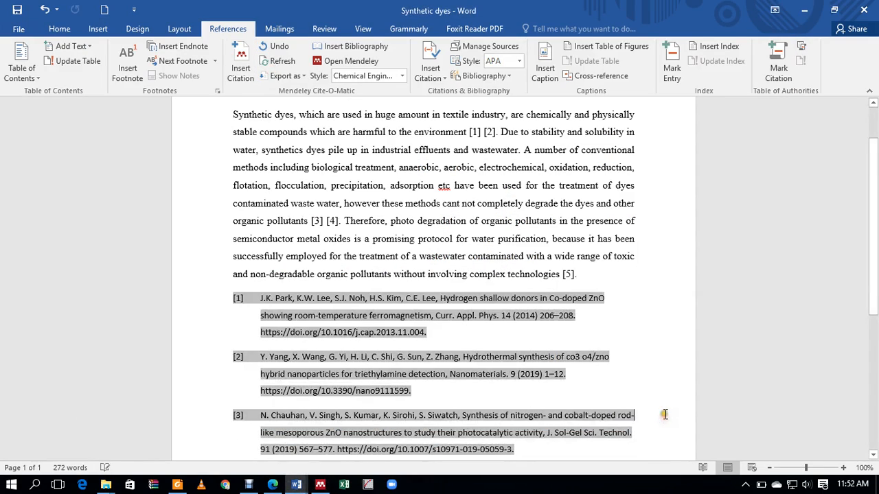
left_click(664, 359)
scroll(664, 359, "down", 5)
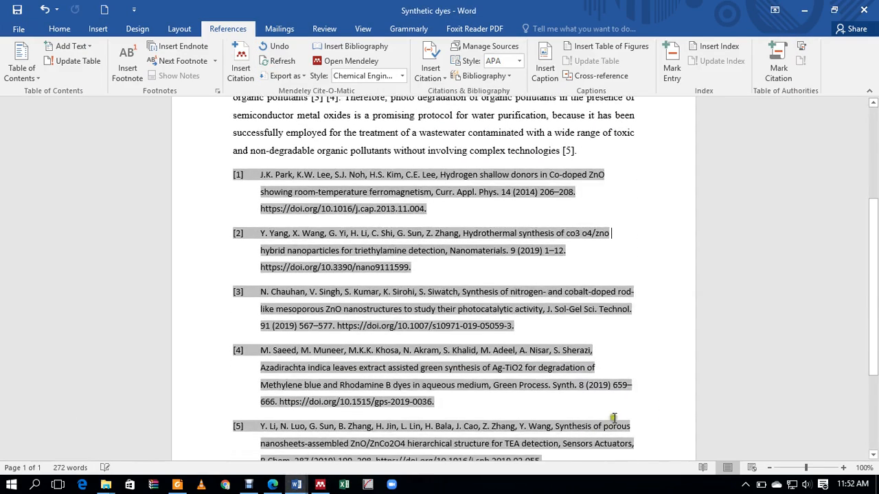
scroll(635, 415, "down", 1)
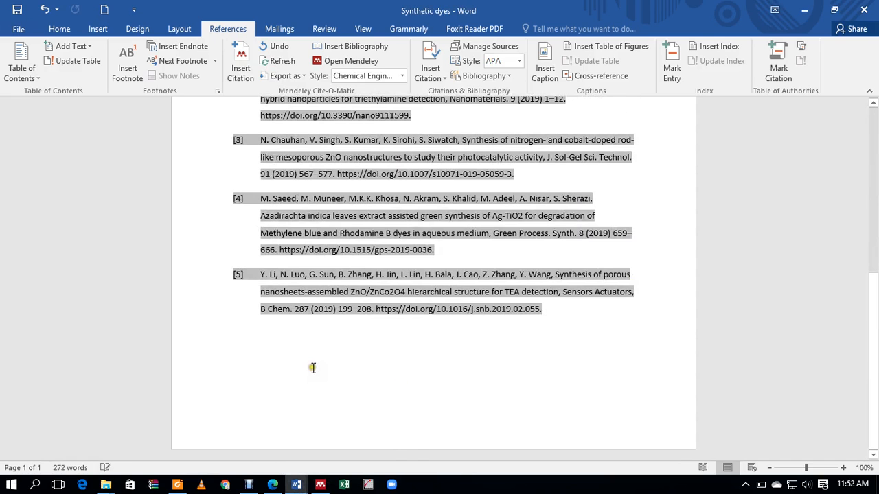
Step: Load sciencedirect.com in Edge, retyping the address after the 'sciencedoirect' typo
left_click(272, 484)
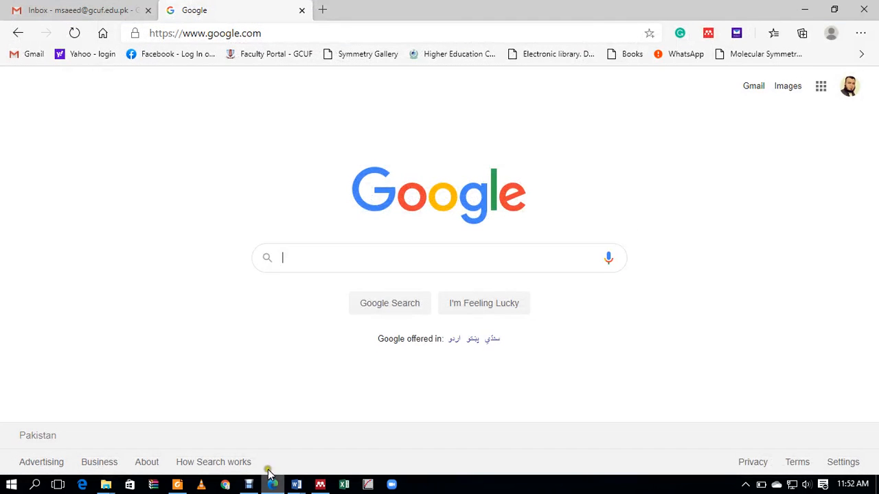
left_click(168, 33)
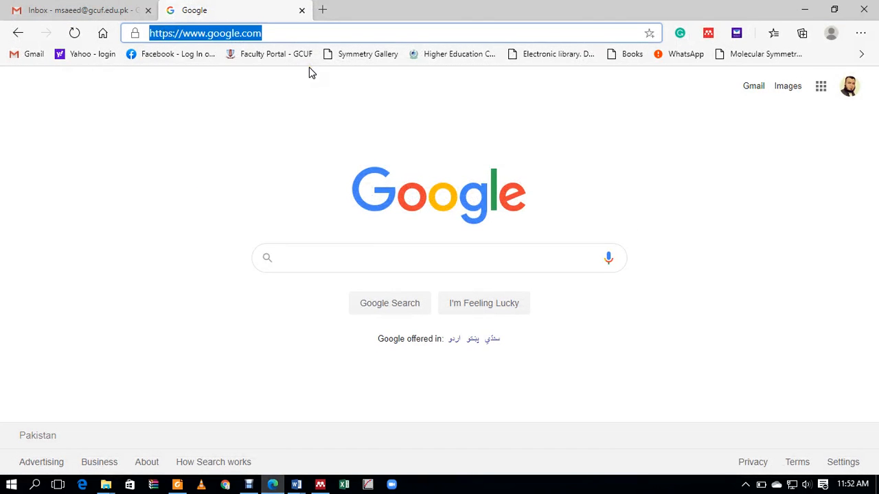
type("www.s")
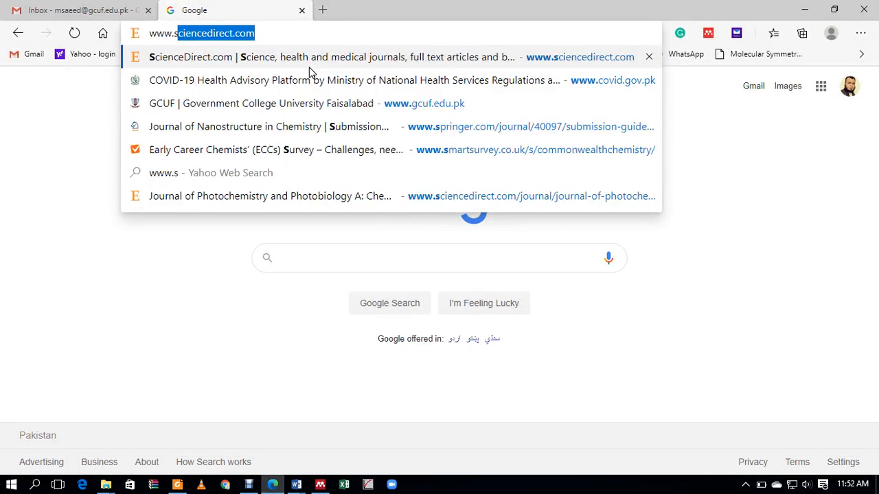
type("ciencedo")
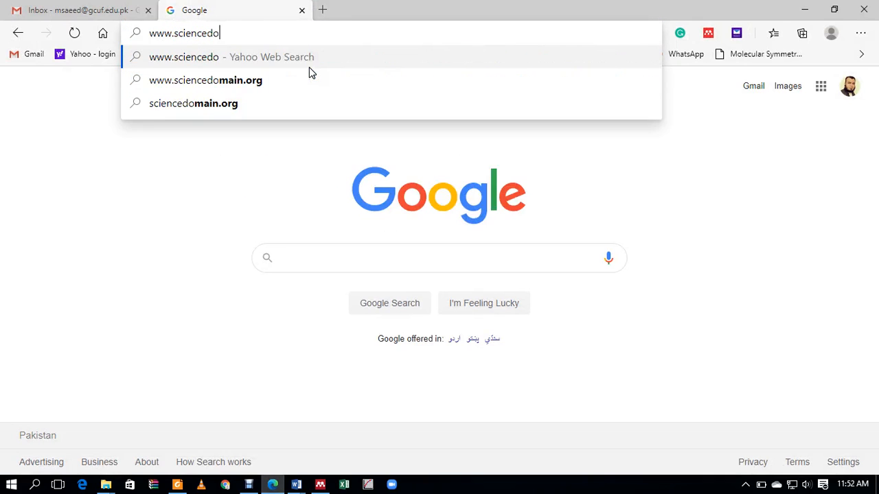
type("irect.com")
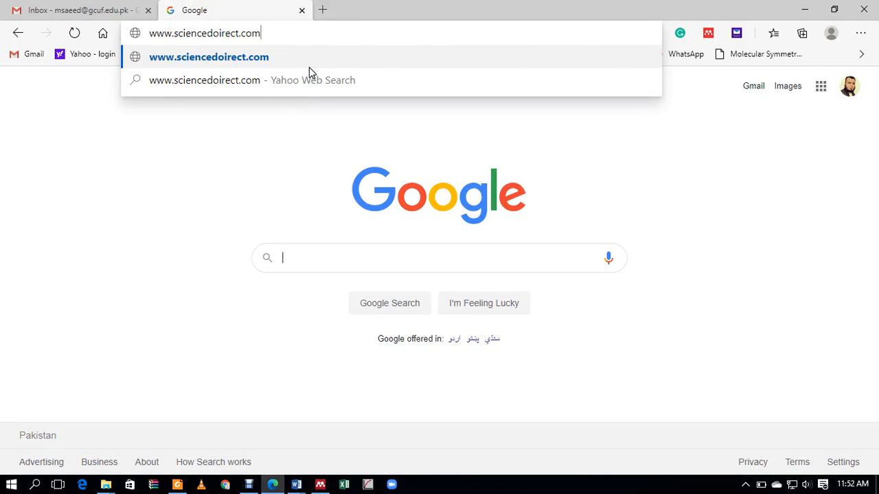
key("Return")
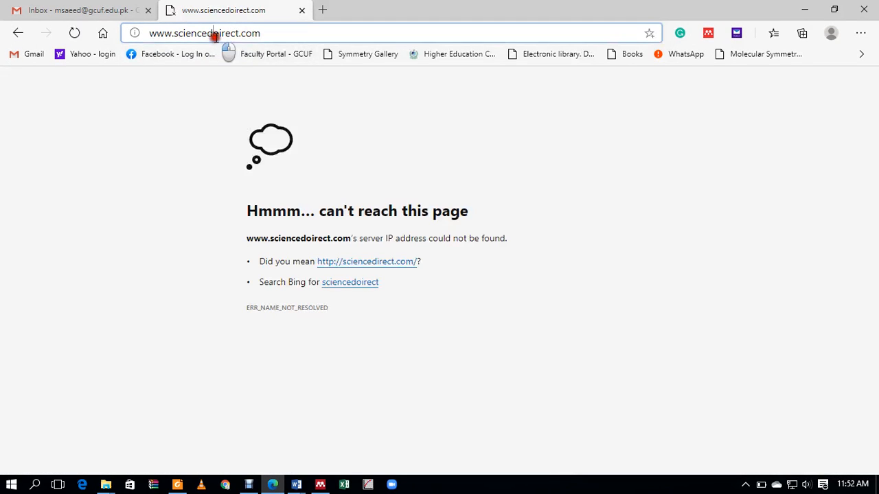
left_click(212, 33)
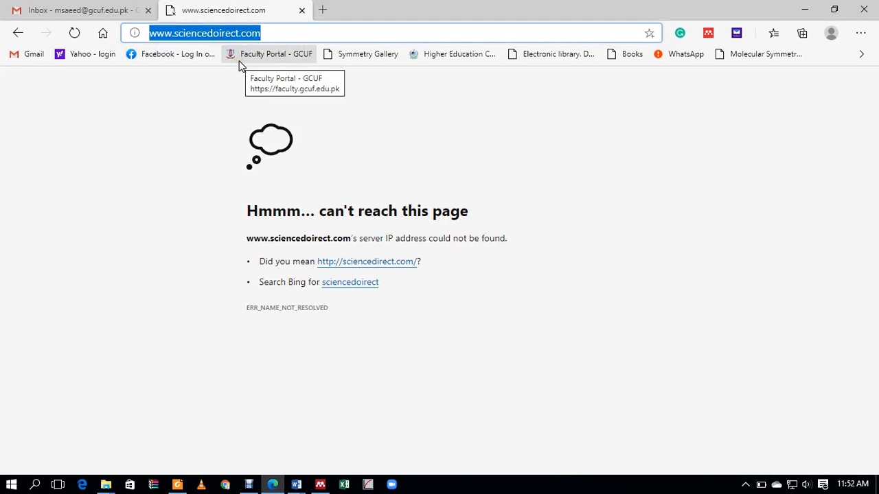
type("scien")
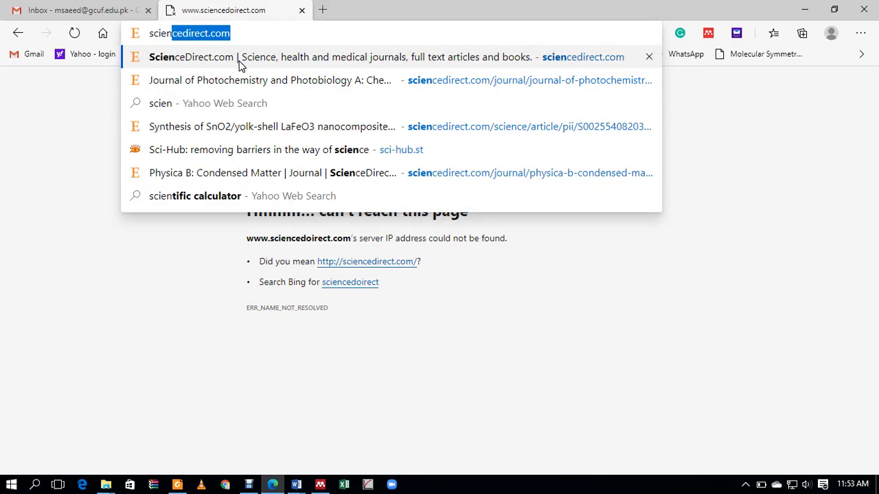
type("cedirect.com")
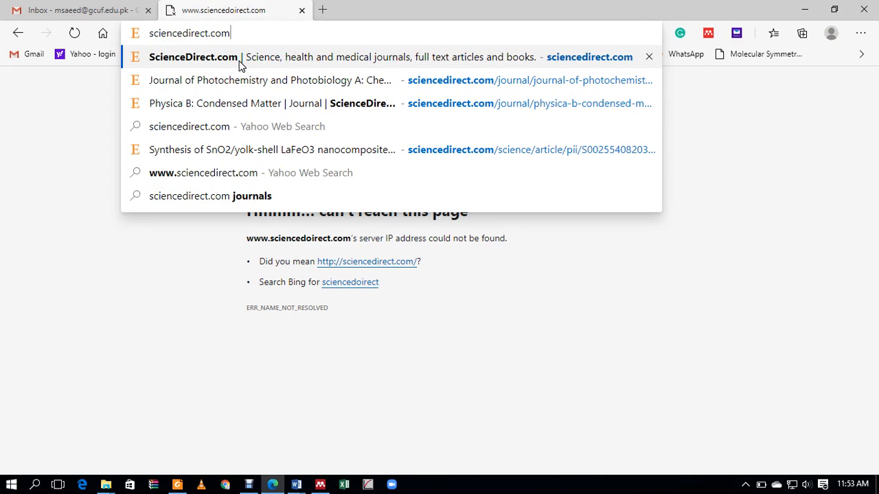
key("Return")
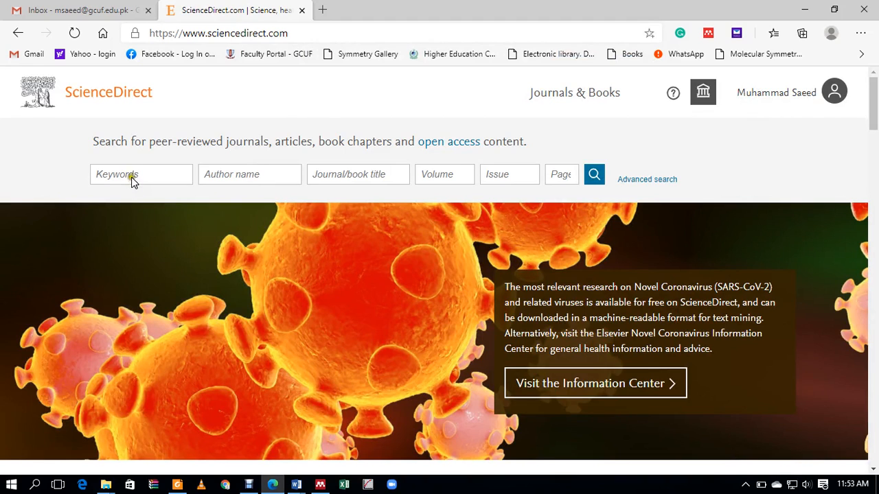
Step: Search 'Green synthesis of Ag-Co3O4' and open the Microwave assisted Co3O4@Mesoporous carbon spheres article
left_click(158, 176)
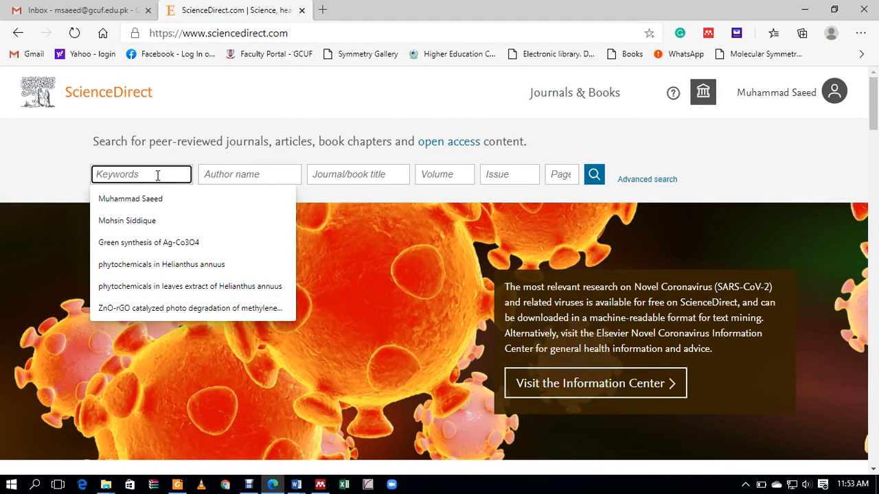
left_click(177, 244)
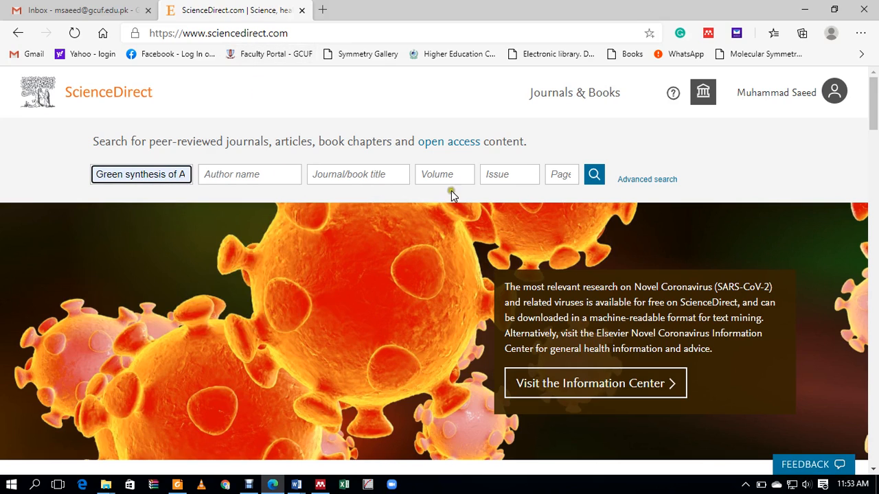
left_click(594, 175)
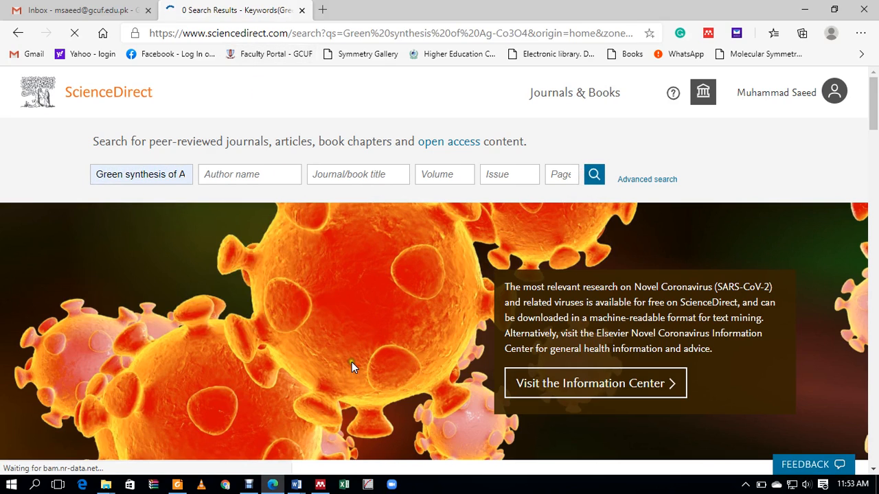
scroll(464, 343, "down", 3)
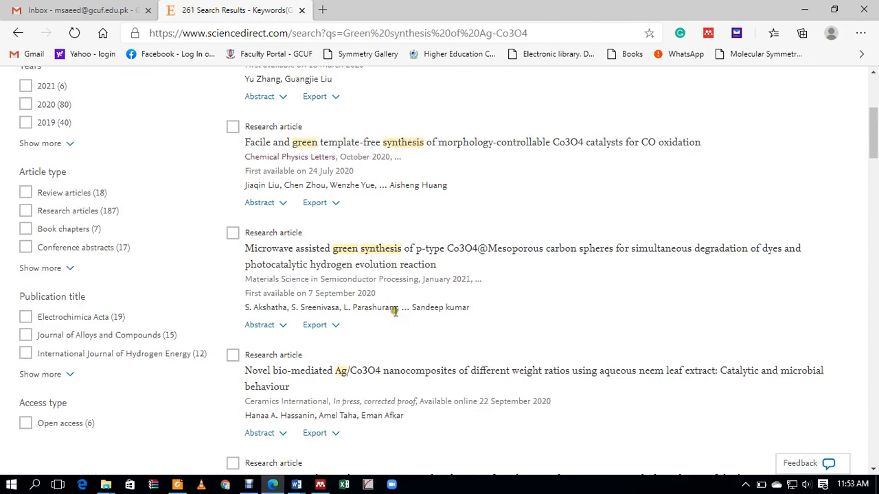
left_click(362, 250)
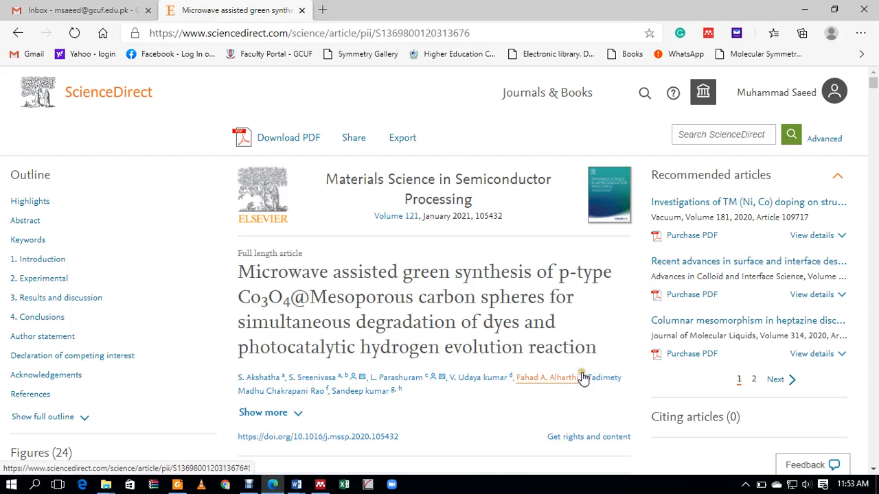
Step: Launch the Mendeley Web Importer on the article and tick Paper 1 in the collection list
left_click(711, 36)
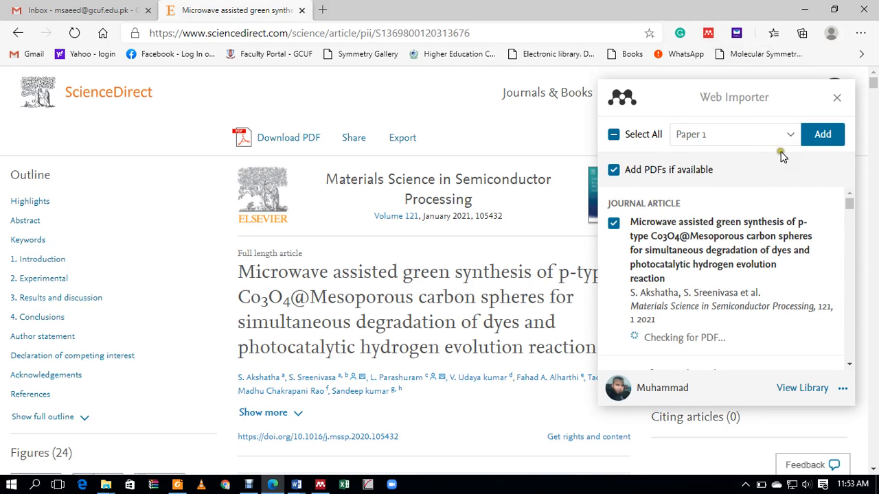
left_click(791, 134)
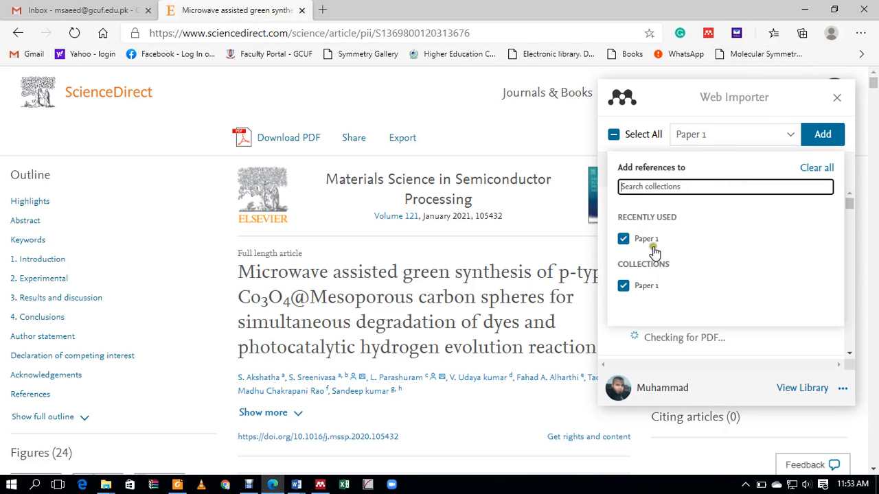
scroll(725, 263, "down", 2)
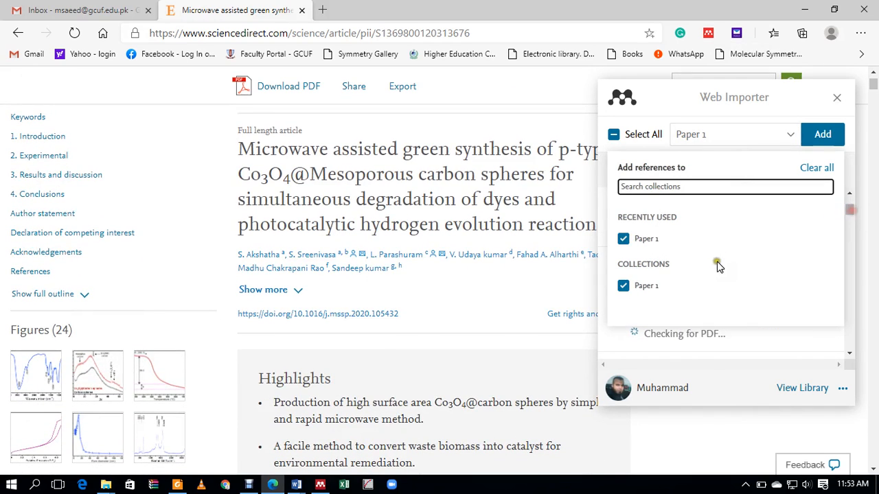
scroll(715, 266, "down", 2)
scroll(716, 265, "up", 4)
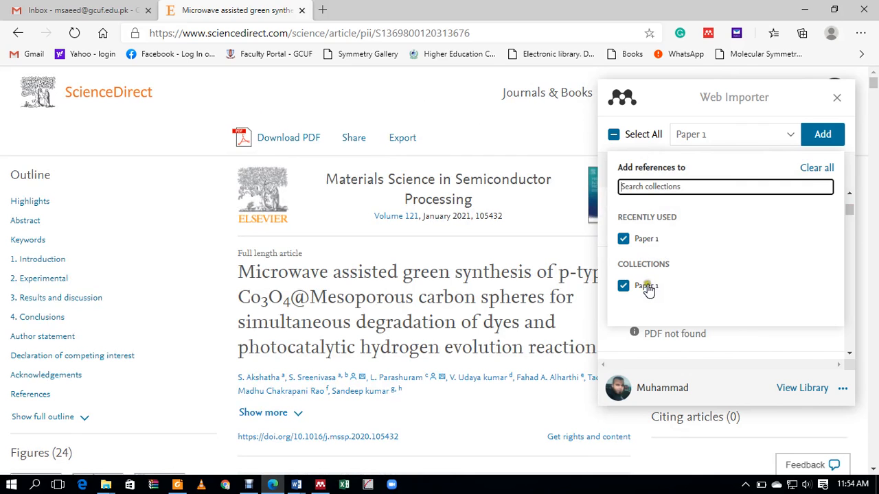
scroll(726, 291, "down", 1)
left_click(849, 354)
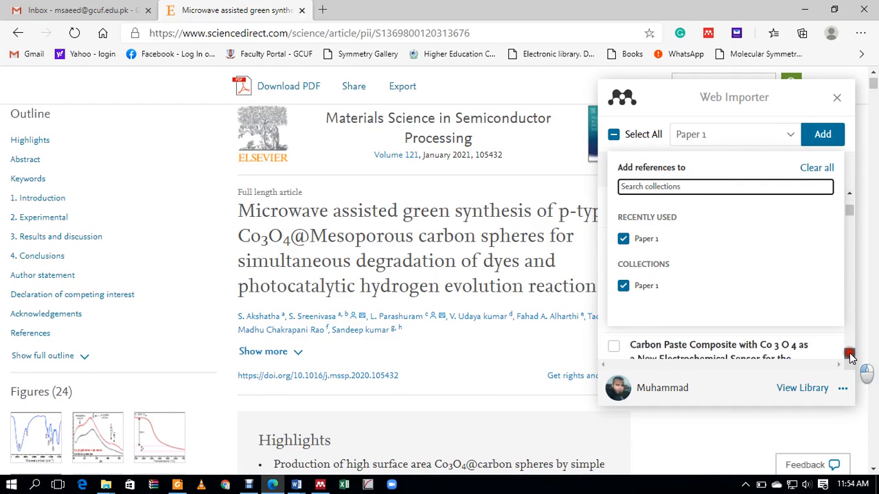
left_click(849, 355)
scroll(669, 250, "up", 1)
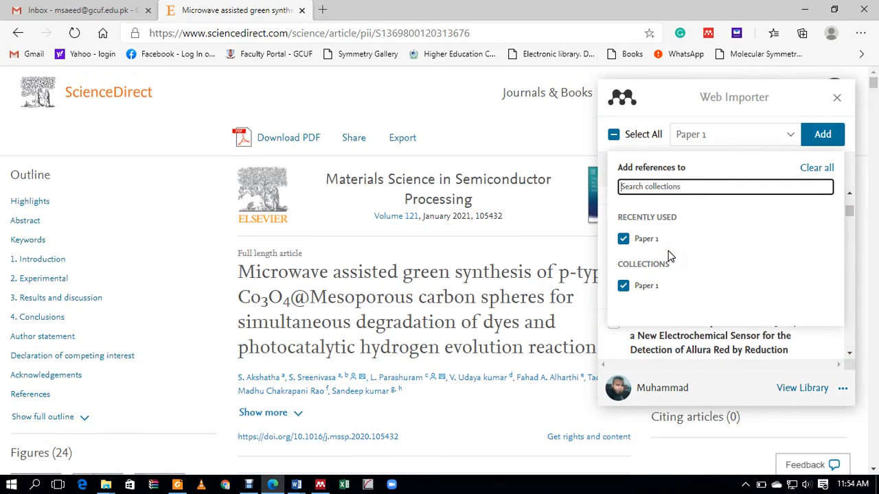
left_click(657, 187)
left_click(791, 134)
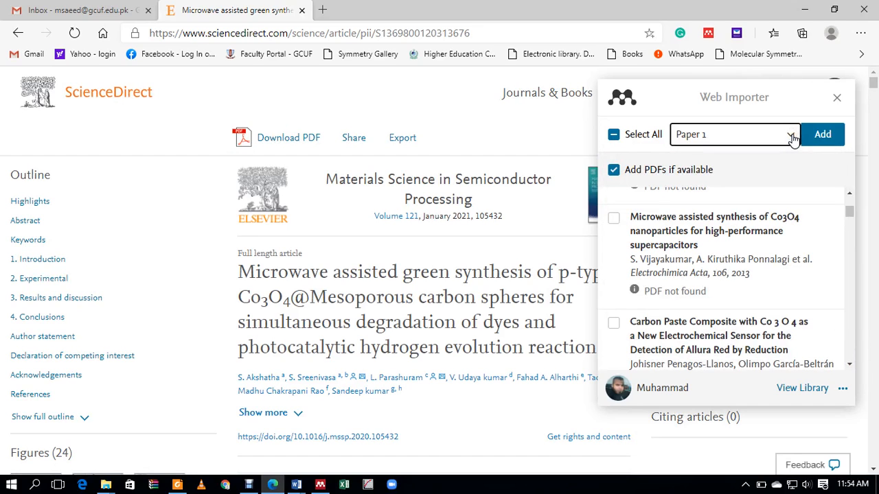
Step: Toggle Select All off, clear an 'ex' collection search, and scroll the reference list
left_click(792, 135)
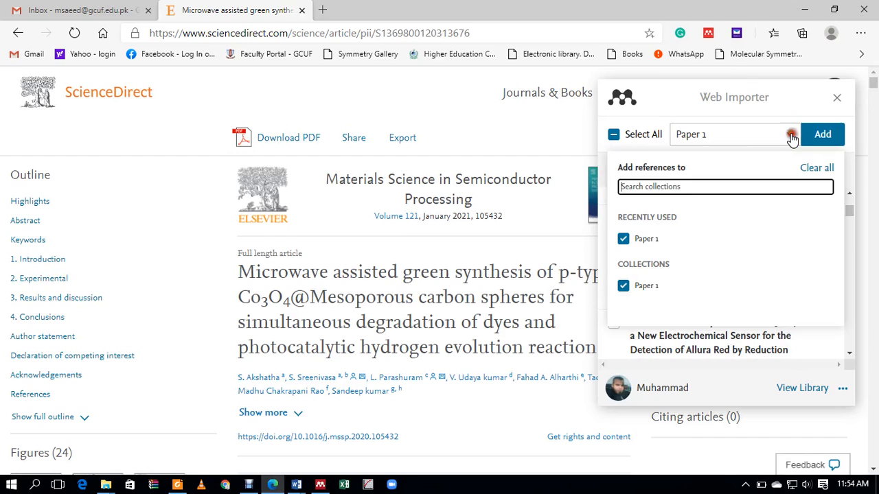
left_click(645, 134)
left_click(630, 135)
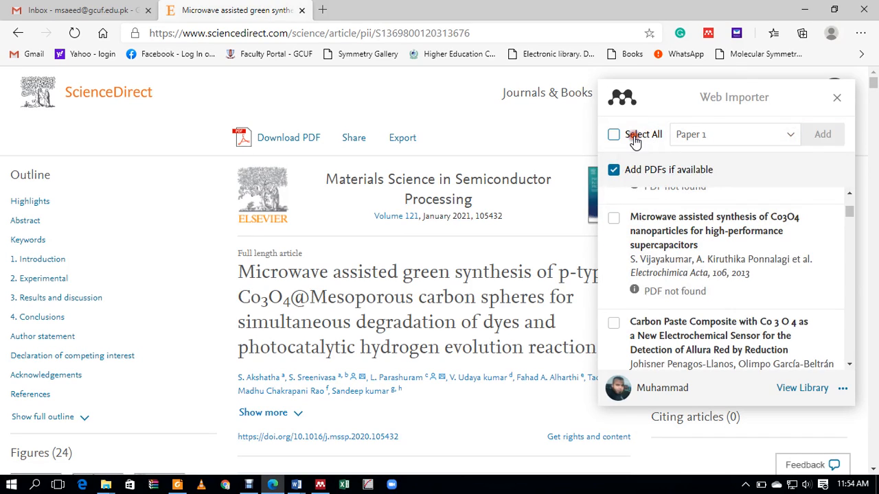
left_click(791, 136)
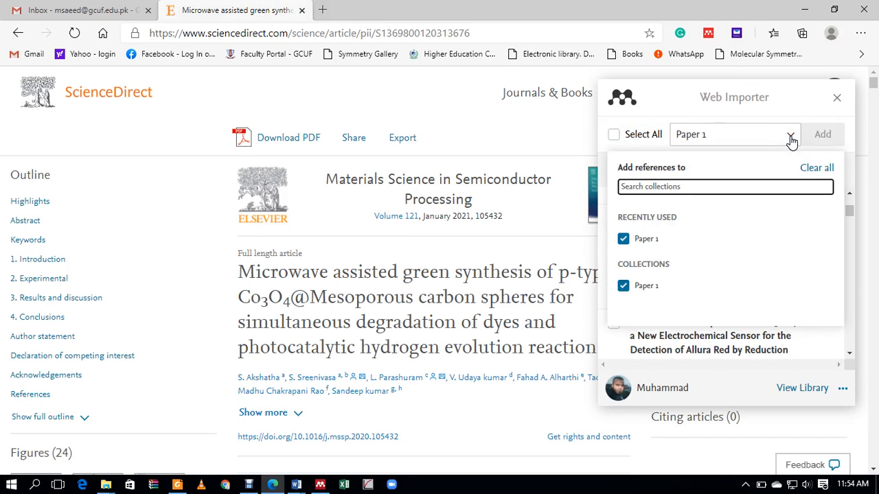
left_click(752, 167)
scroll(714, 278, "down", 1)
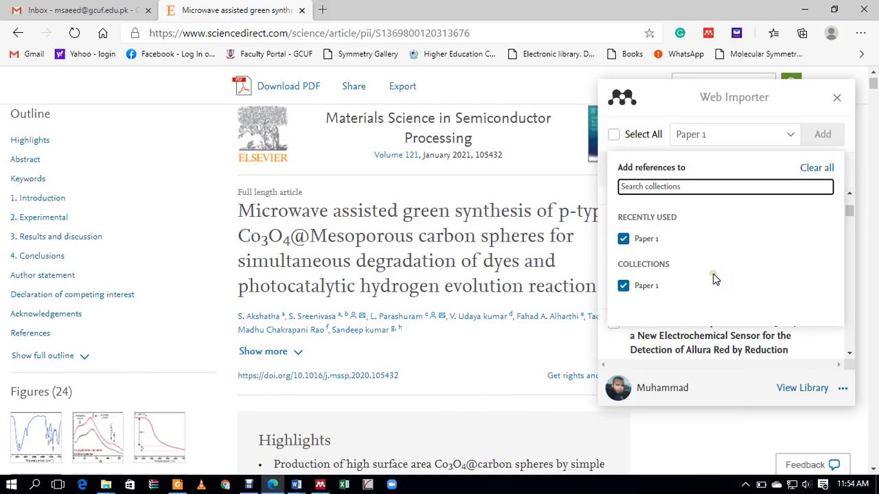
scroll(714, 278, "up", 1)
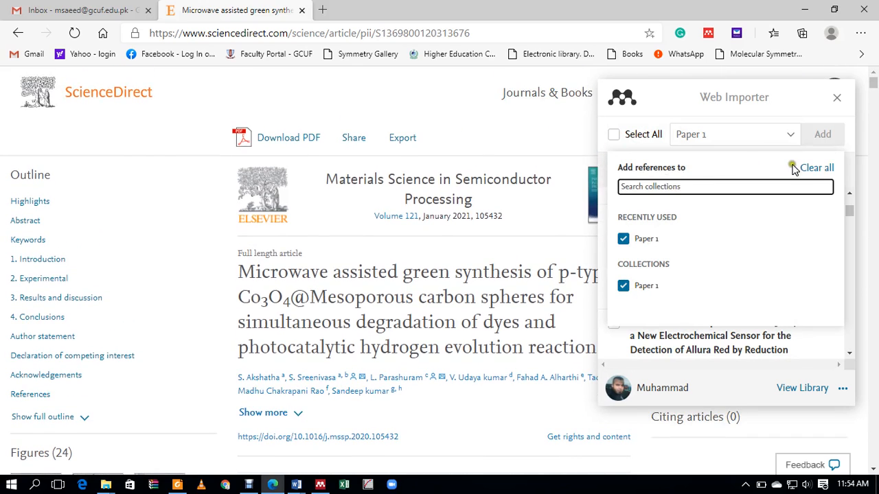
left_click(635, 169)
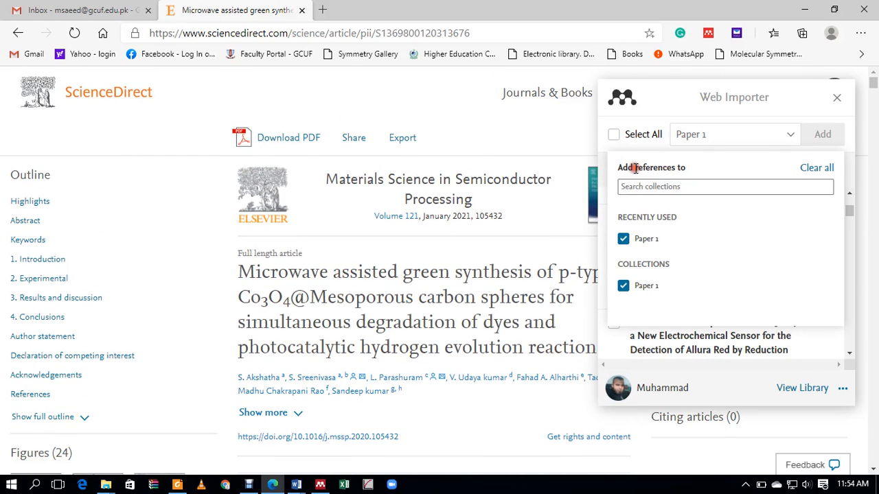
left_click(665, 190)
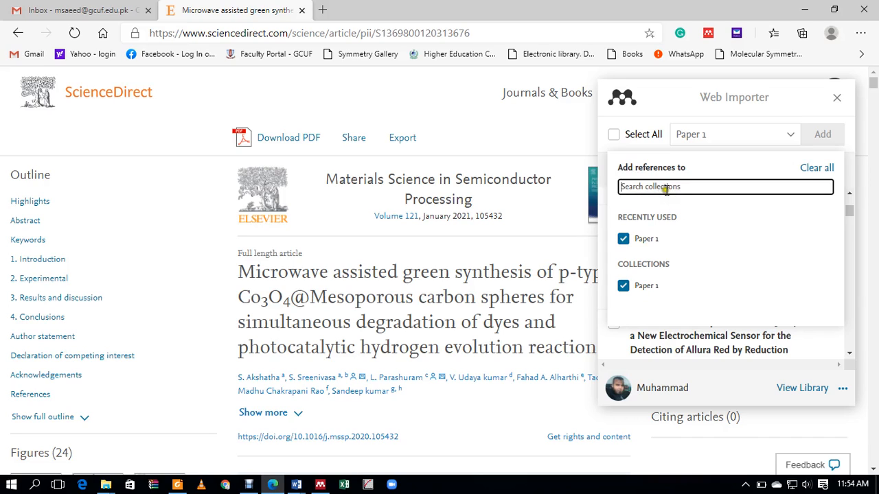
type("ex")
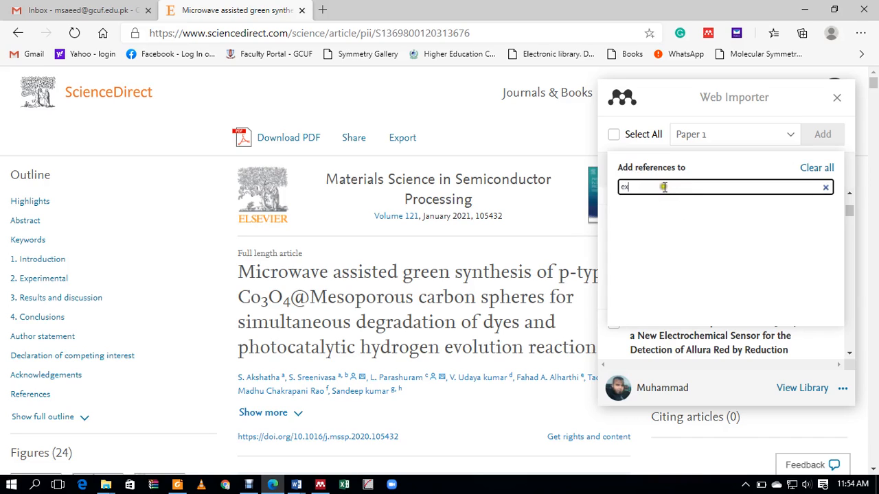
key("BackSpace")
key("BackSpace")
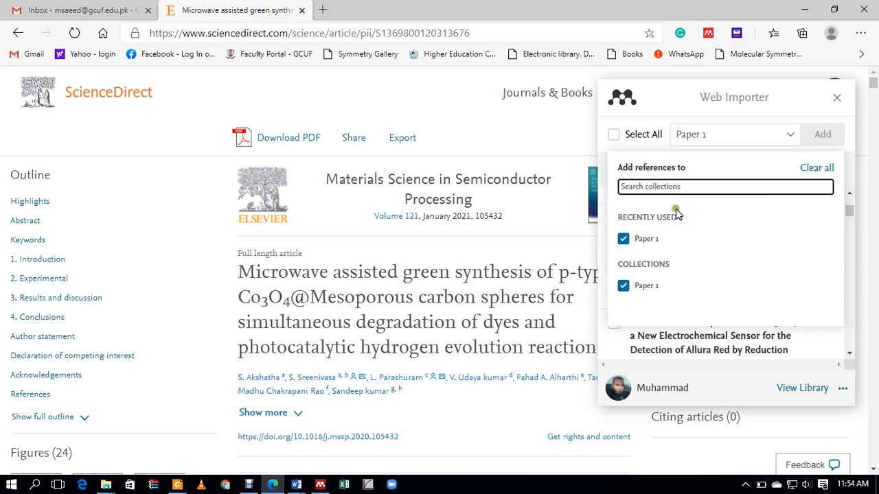
left_click(790, 136)
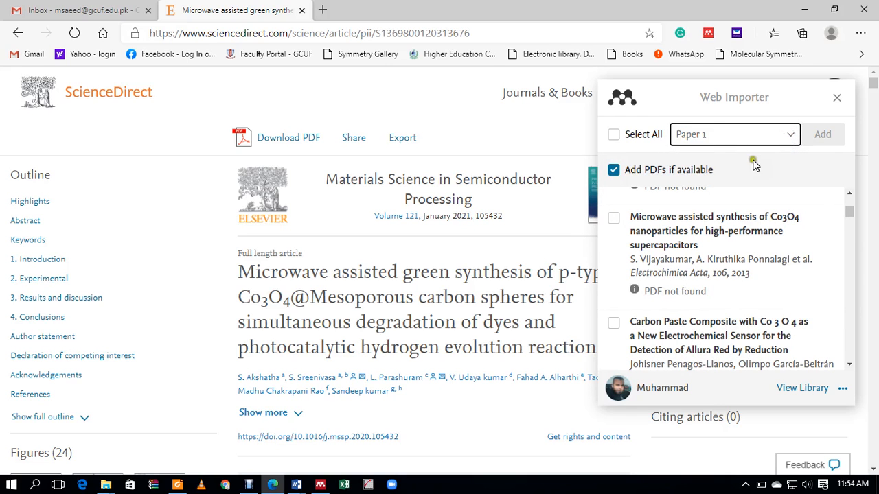
left_click_drag(849, 211, 840, 197)
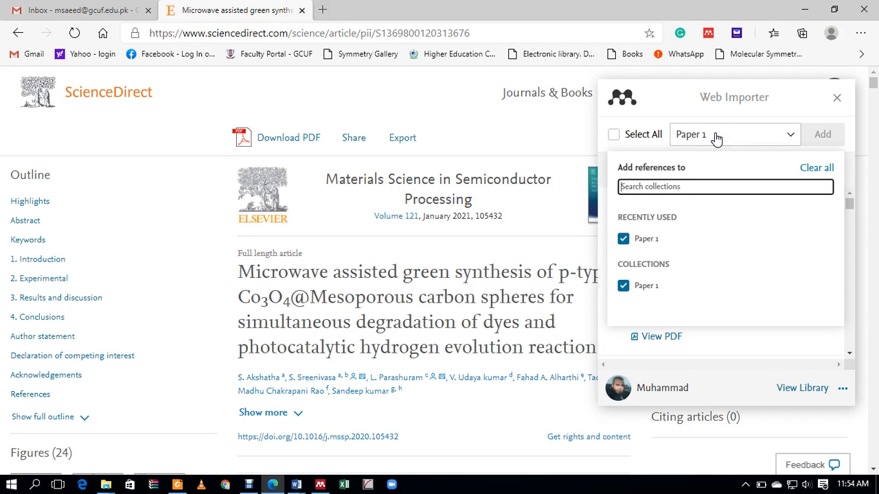
Step: Toggle Select All on and off, leaving no detected references ticked
left_click(614, 135)
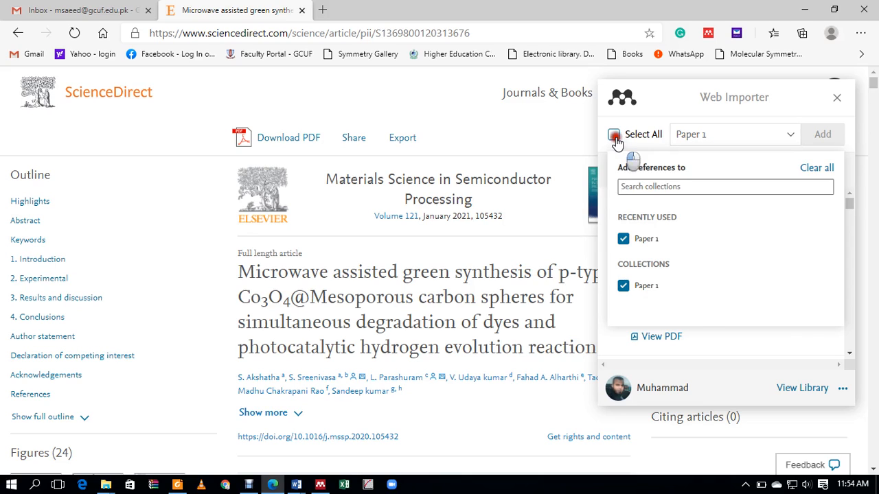
left_click(723, 139)
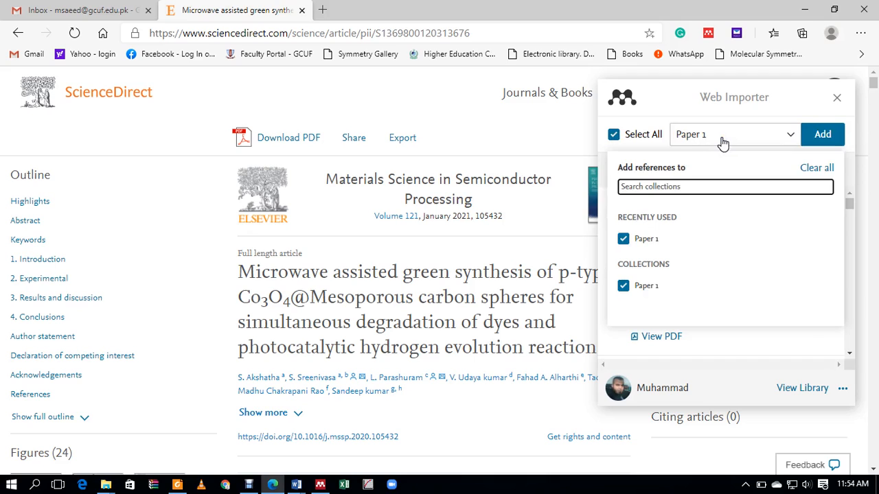
left_click(613, 134)
left_click(716, 135)
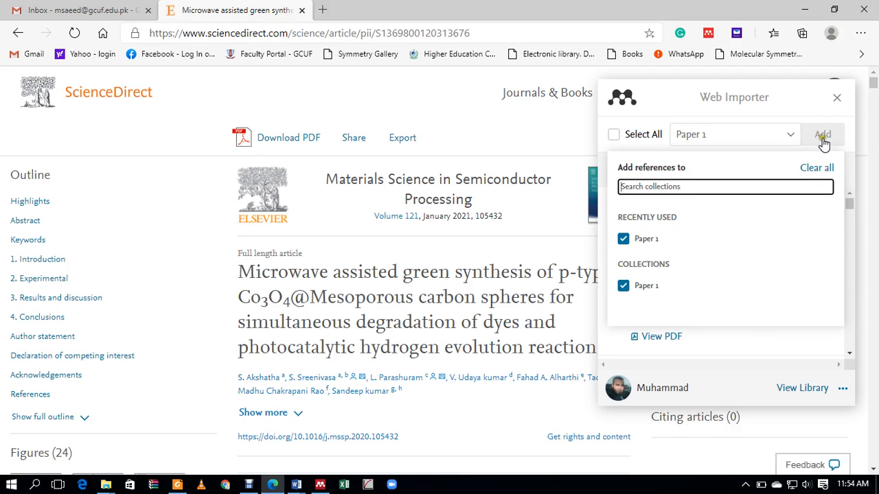
left_click(823, 134)
Step: Uncheck Paper 1 in the collection chooser so the destination reads My Library
left_click(768, 138)
left_click(703, 173)
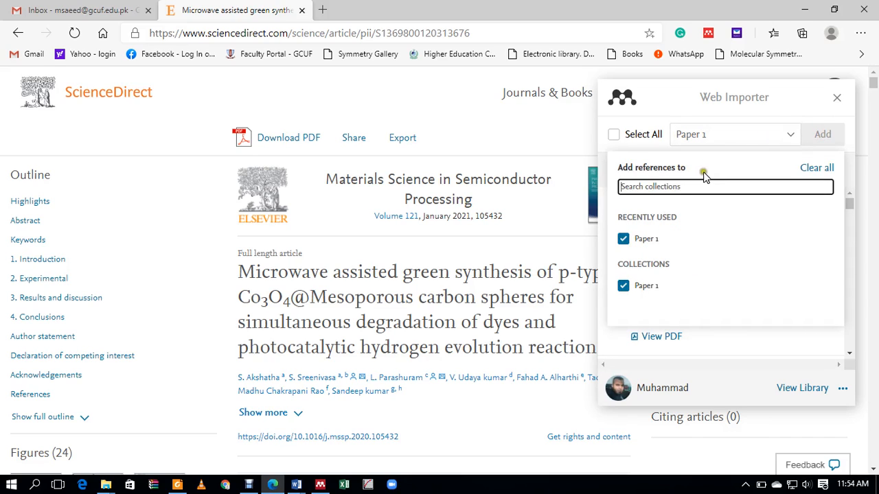
left_click(648, 238)
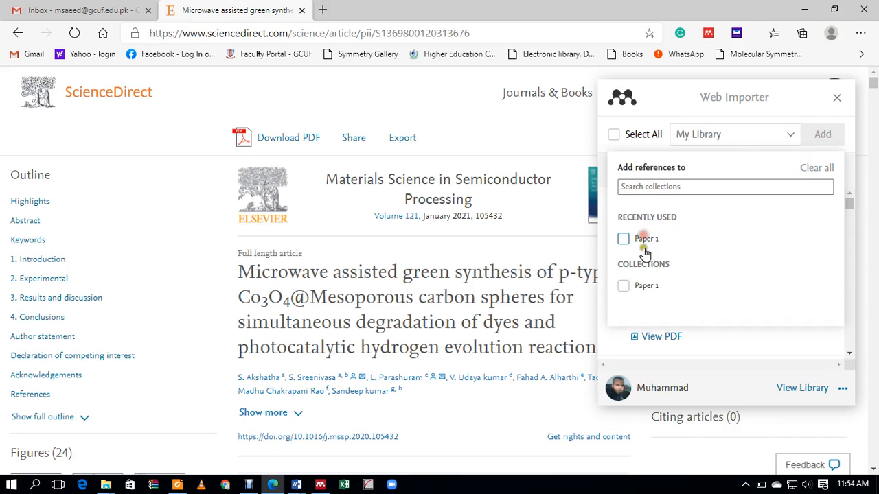
left_click(762, 138)
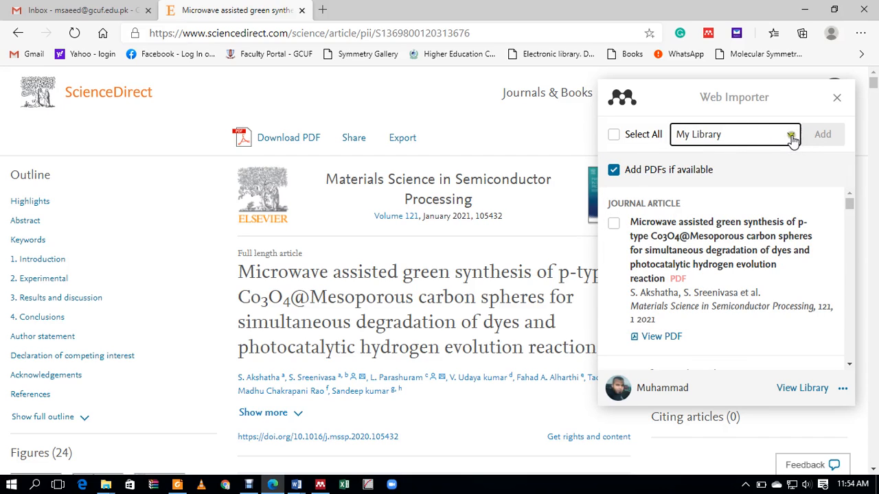
left_click(792, 137)
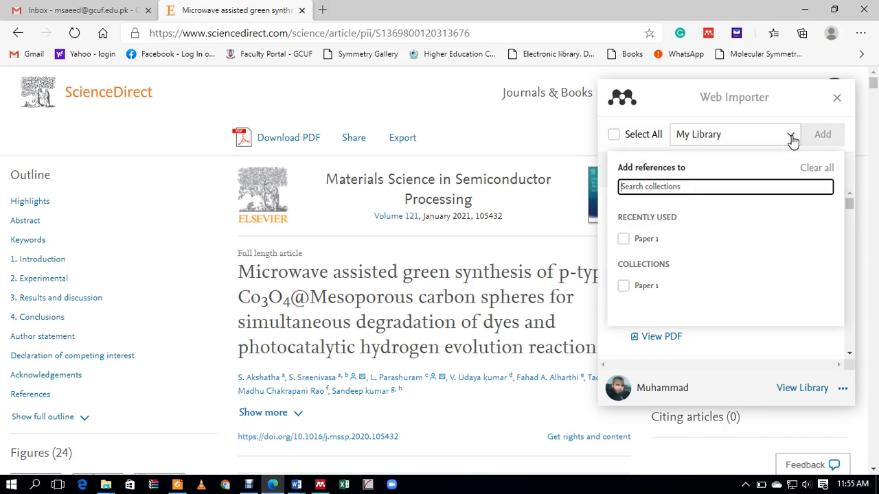
left_click(791, 138)
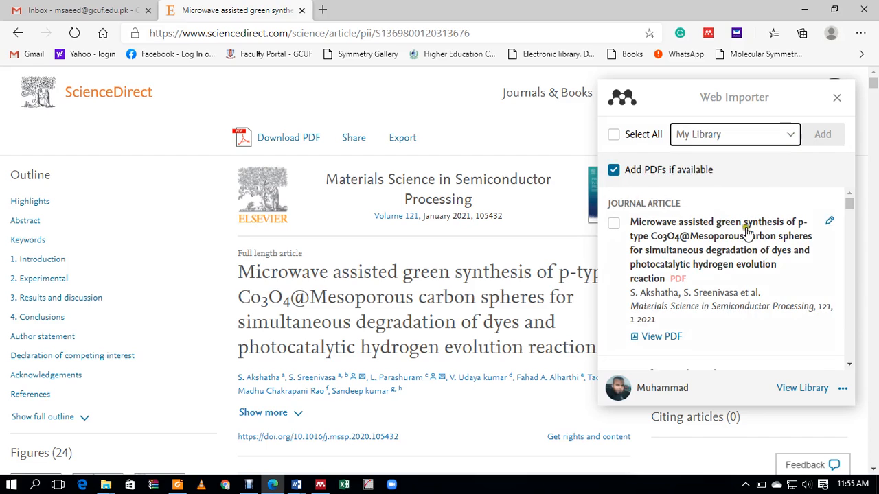
scroll(745, 245, "down", 2)
scroll(745, 244, "down", 3)
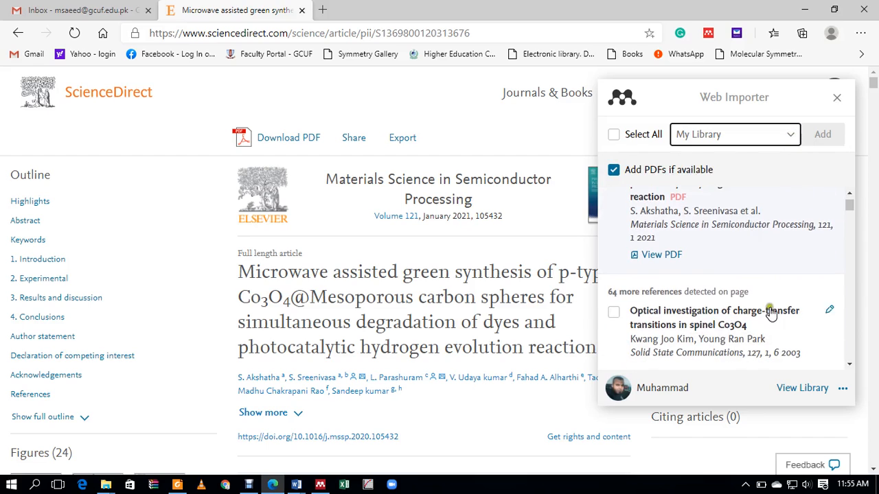
Step: Check the web library's Recently Added references, glance at Mendeley Desktop, then return to the article
left_click(797, 389)
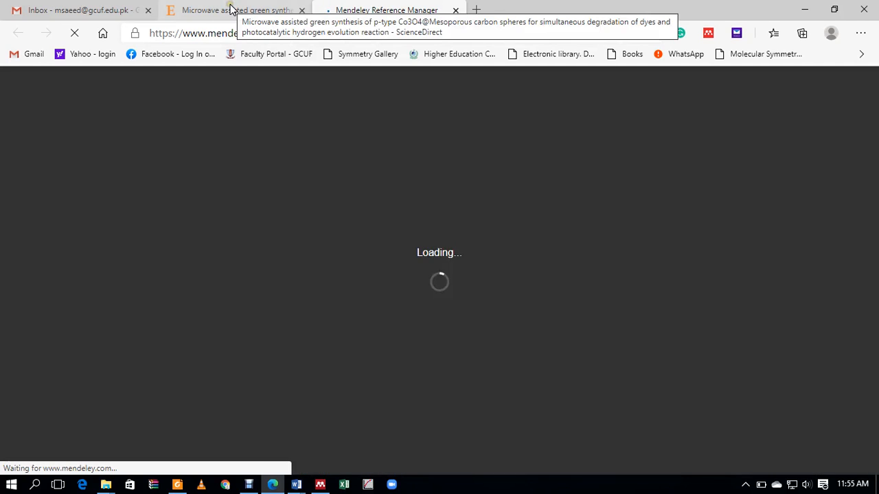
left_click(231, 9)
left_click(374, 9)
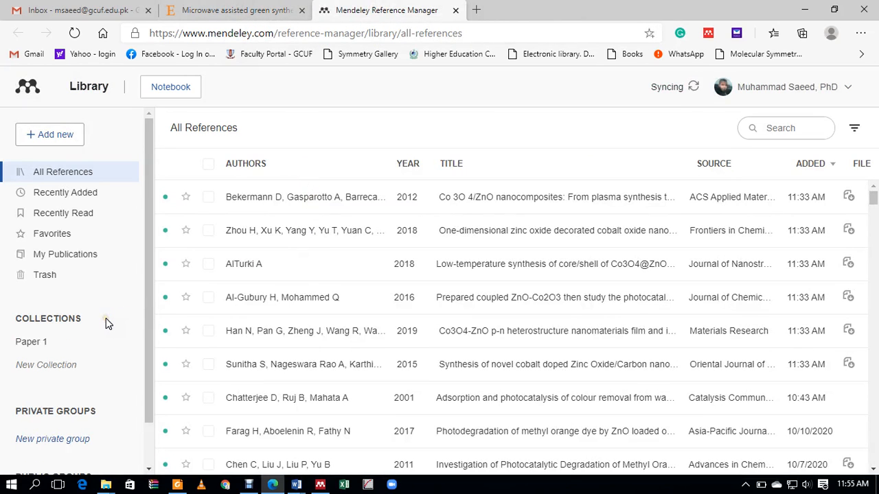
scroll(107, 324, "down", 1)
scroll(106, 324, "up", 1)
left_click(64, 197)
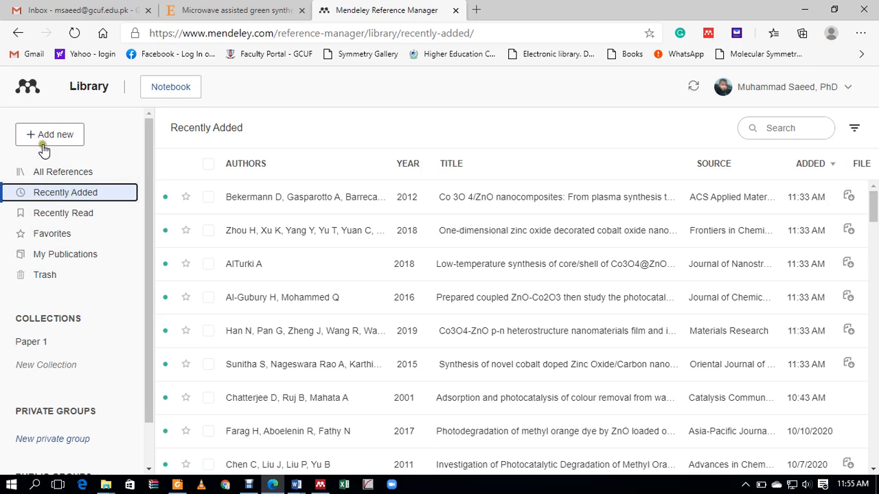
left_click(321, 486)
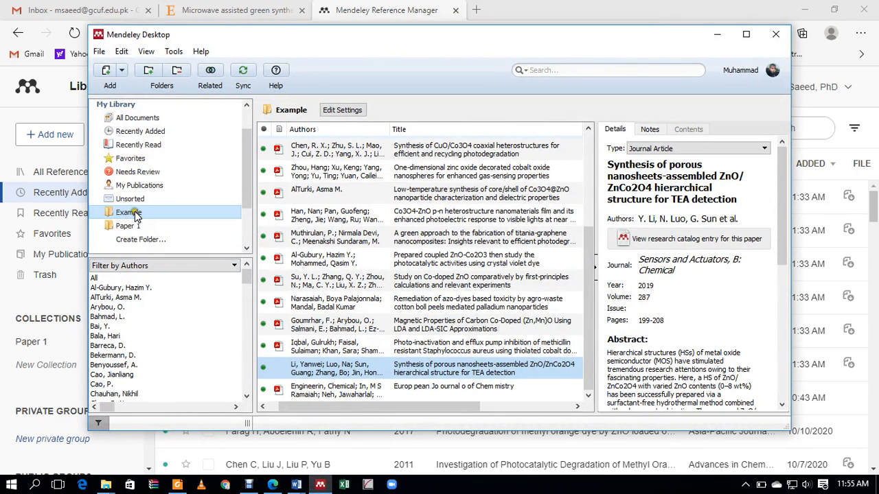
left_click(245, 11)
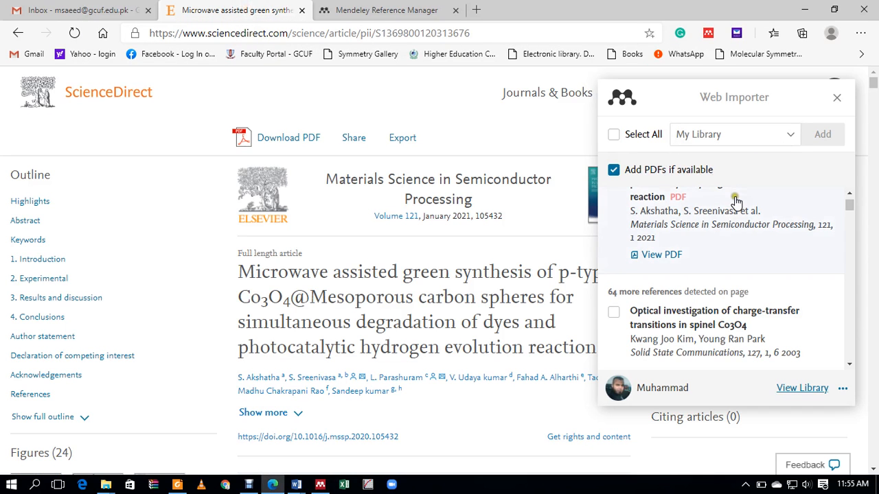
Step: Tick Paper 1 as the importer's destination collection and close the Web Importer
scroll(736, 198, "down", 2)
scroll(728, 192, "up", 2)
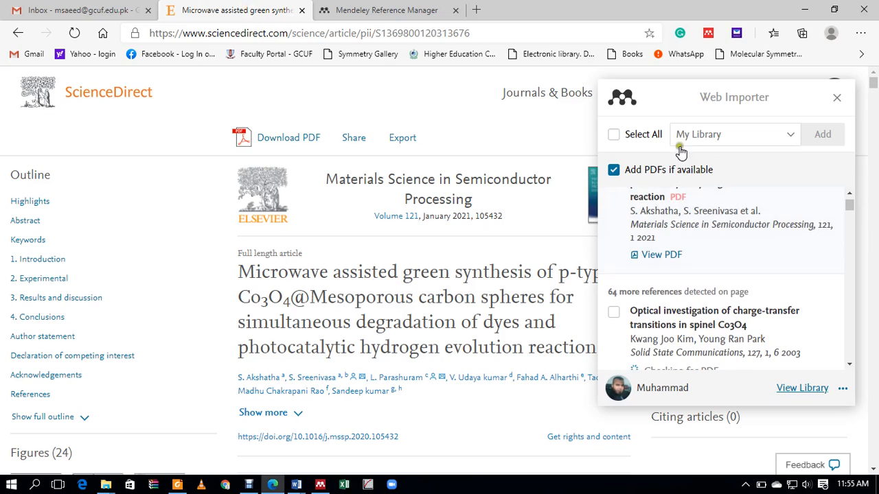
left_click(791, 136)
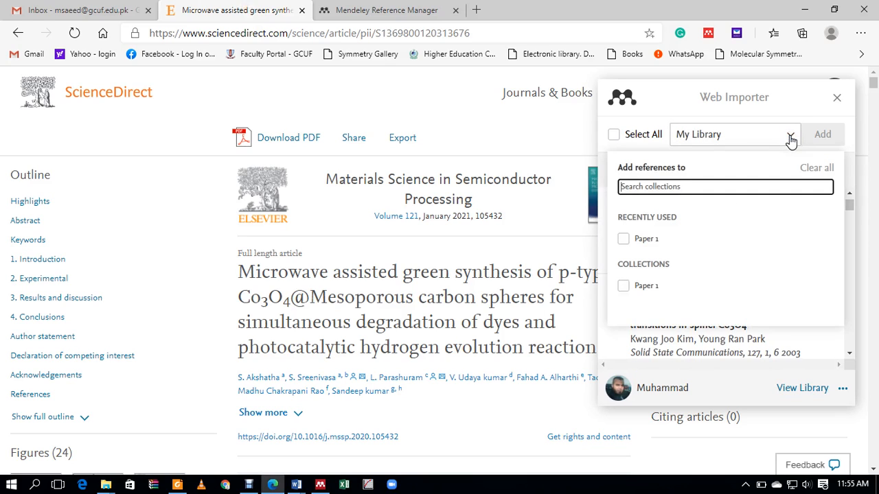
left_click(627, 240)
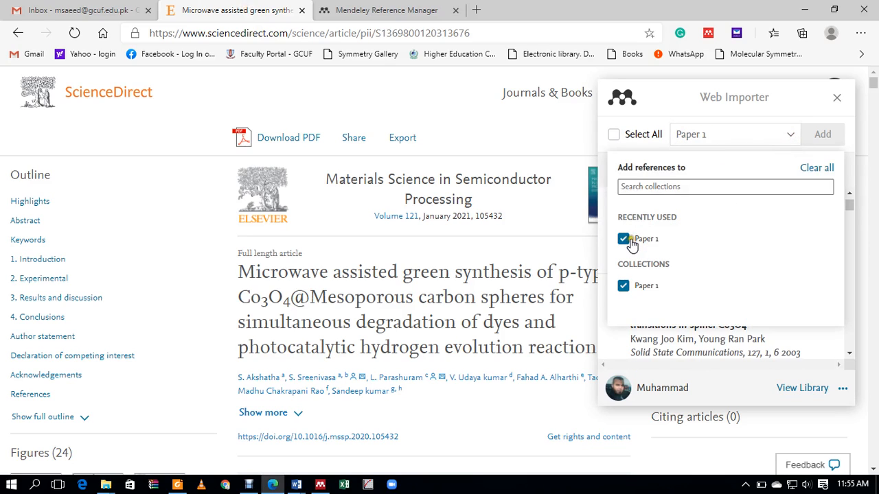
left_click(825, 136)
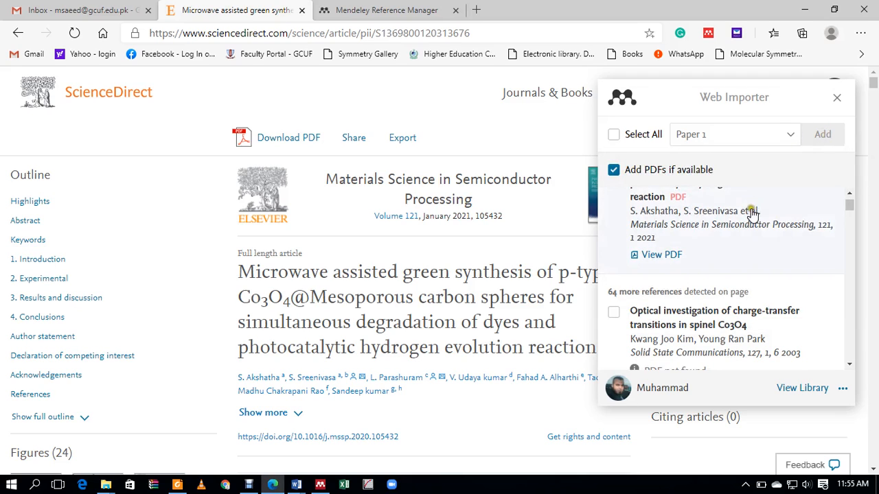
scroll(746, 267, "down", 1)
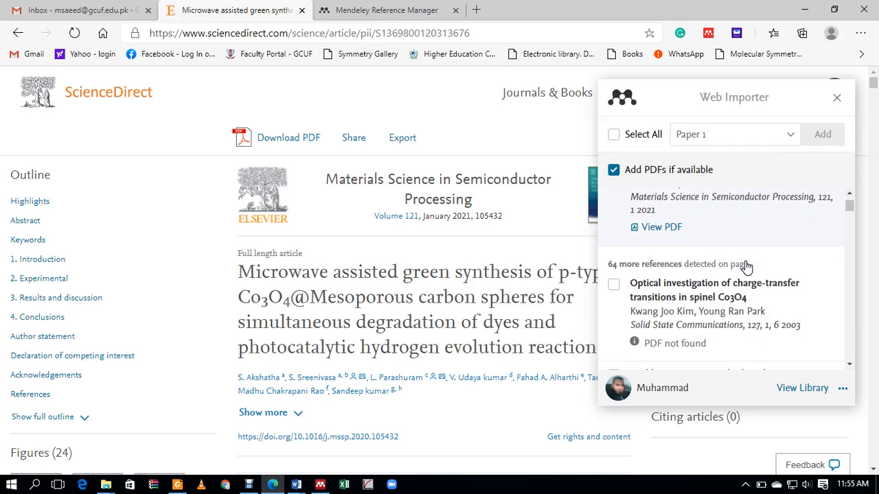
left_click(837, 96)
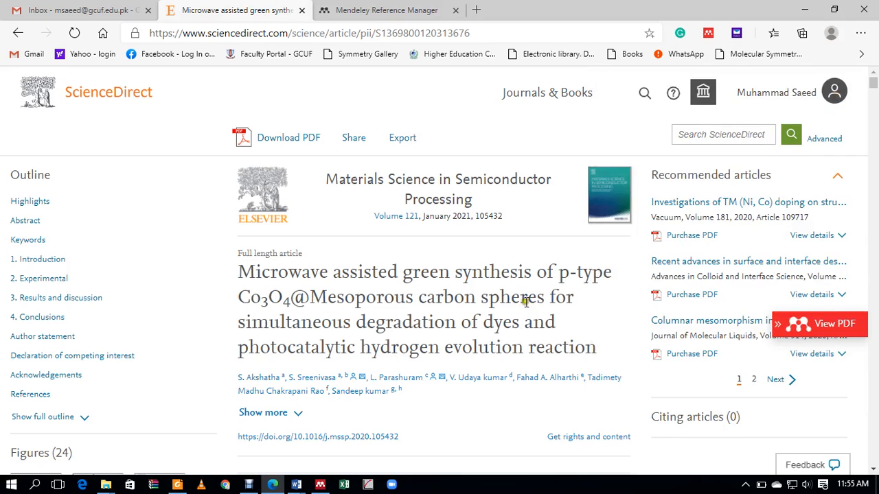
Step: Open the article PDF in an Enhanced Reader tab, then close that tab
left_click(841, 333)
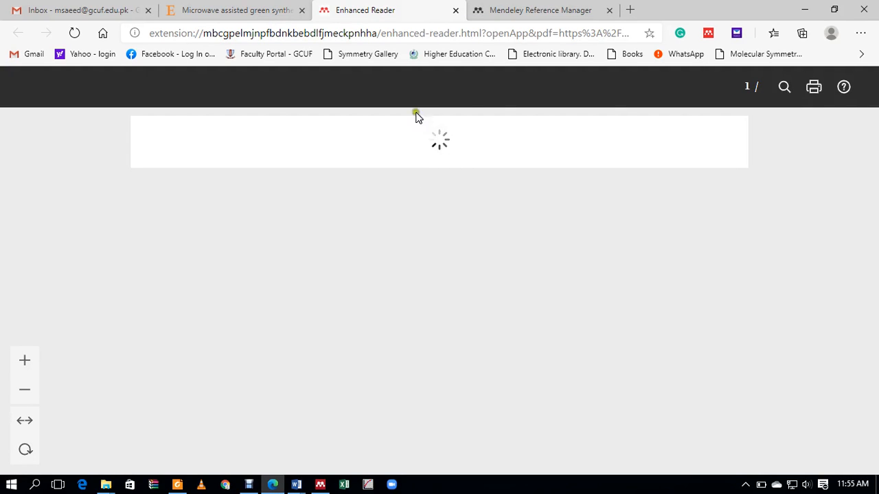
left_click(261, 15)
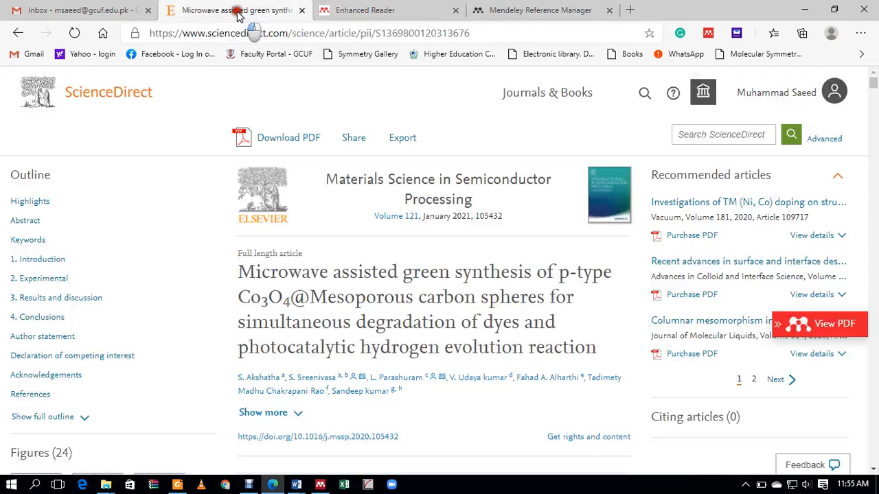
left_click(456, 10)
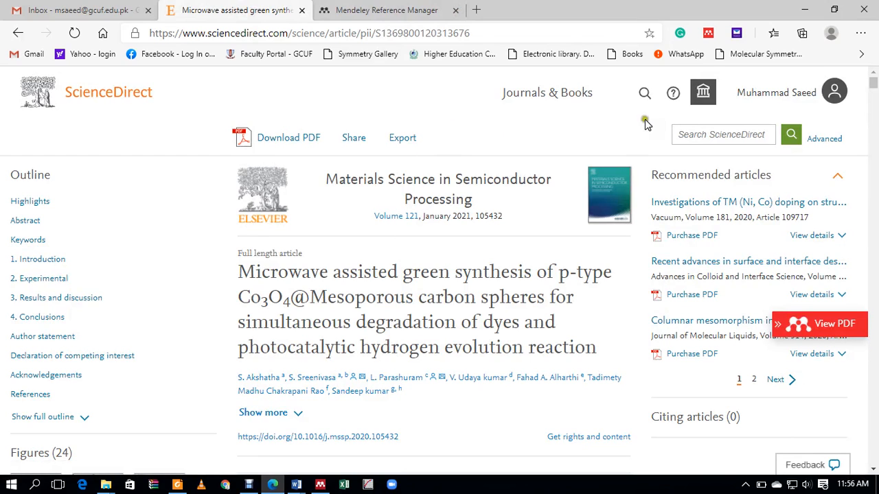
Step: Reopen the Web Importer and clear its chosen destination collections, including Paper 1
left_click(708, 34)
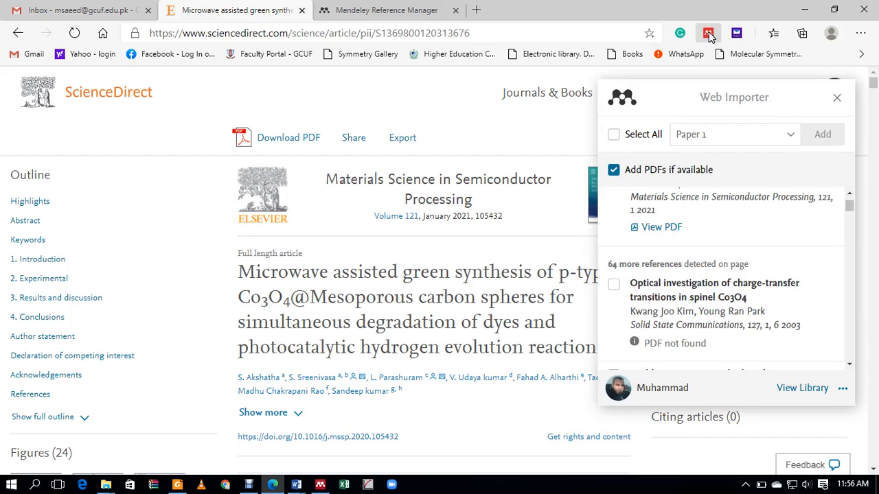
left_click(722, 97)
left_click(835, 100)
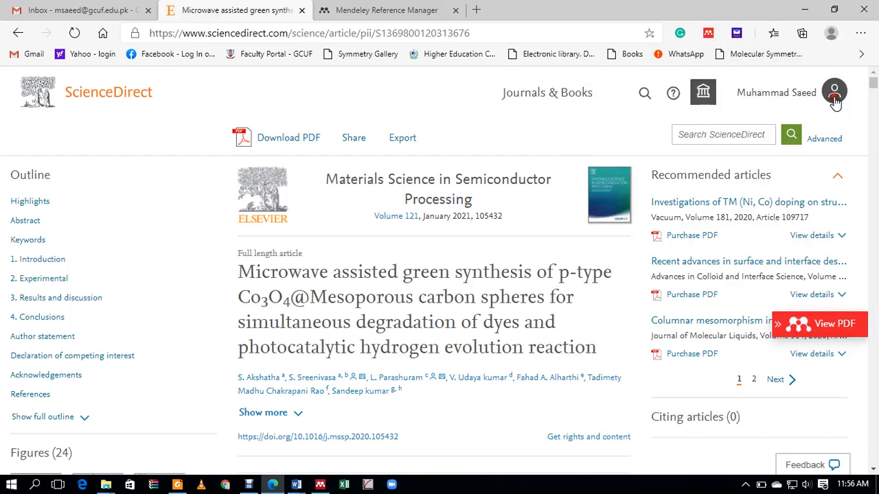
left_click(708, 33)
left_click(710, 35)
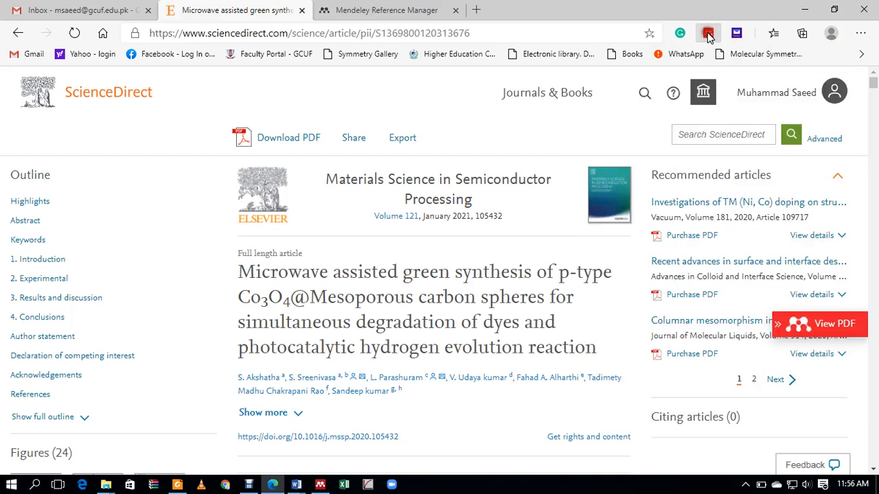
left_click(708, 34)
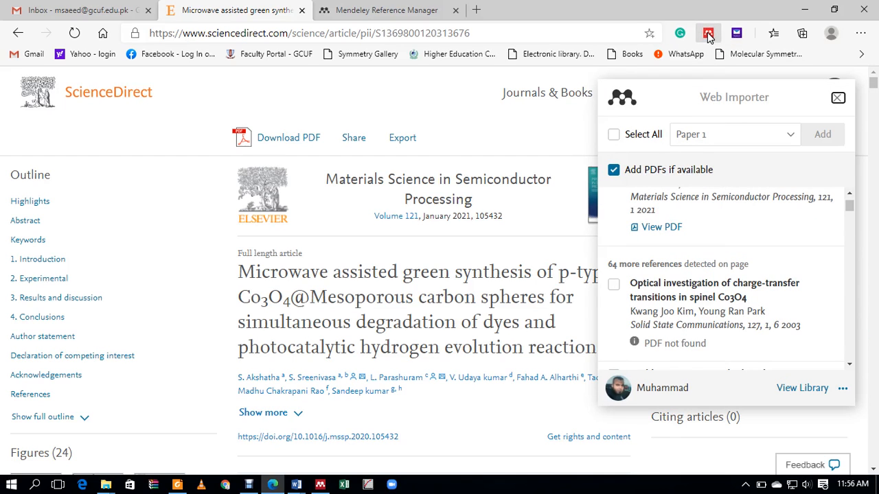
left_click(820, 134)
left_click(791, 134)
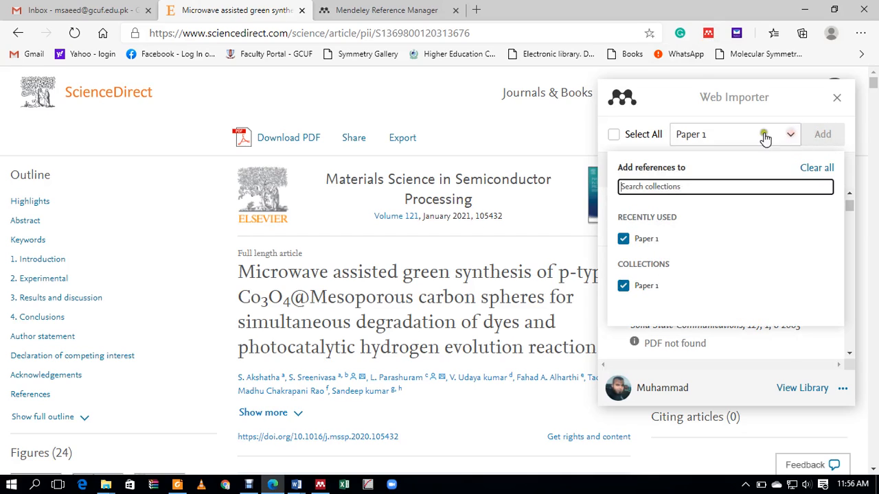
left_click(645, 287)
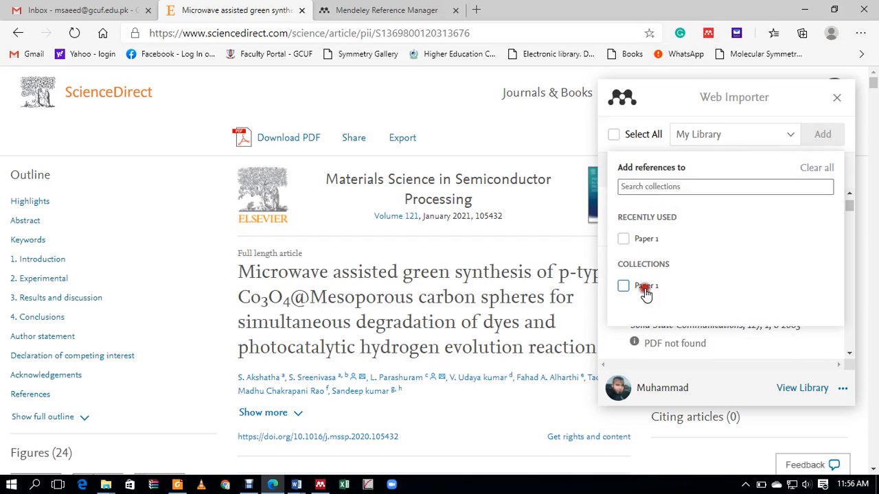
left_click(646, 287)
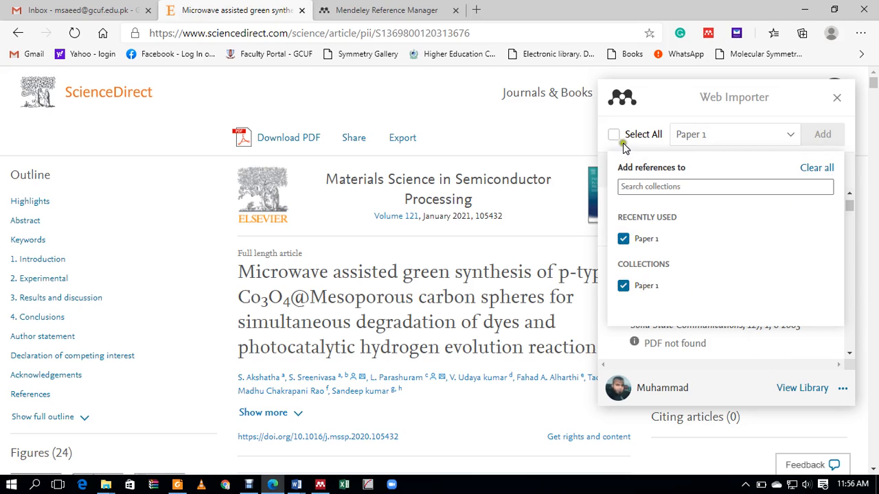
left_click(815, 169)
left_click(792, 134)
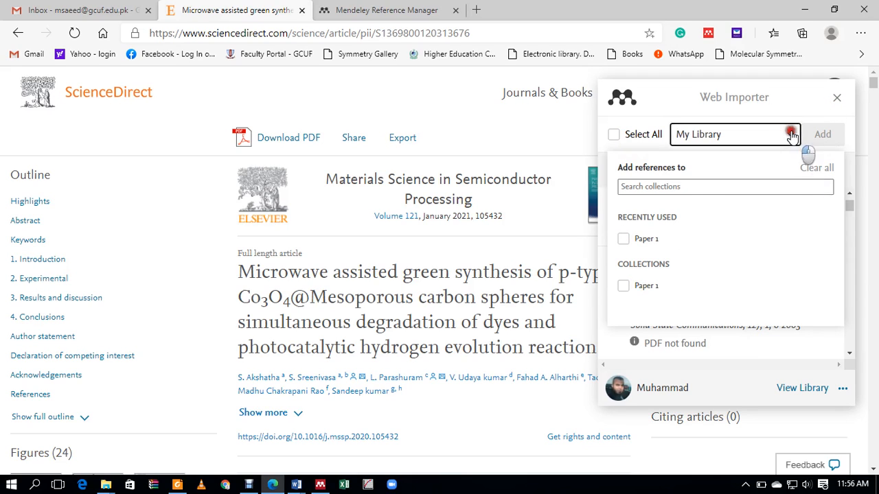
left_click(739, 136)
Step: Select all detected references and add them to the Paper 1 collection
left_click(614, 134)
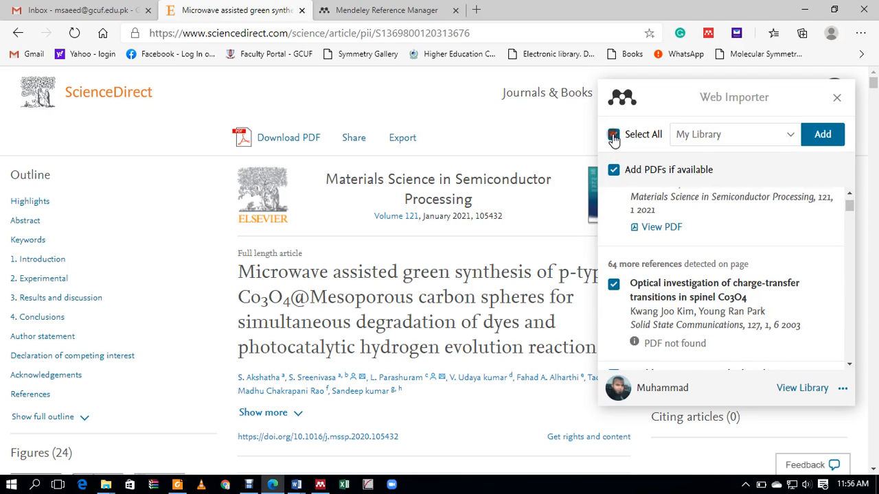
left_click(790, 135)
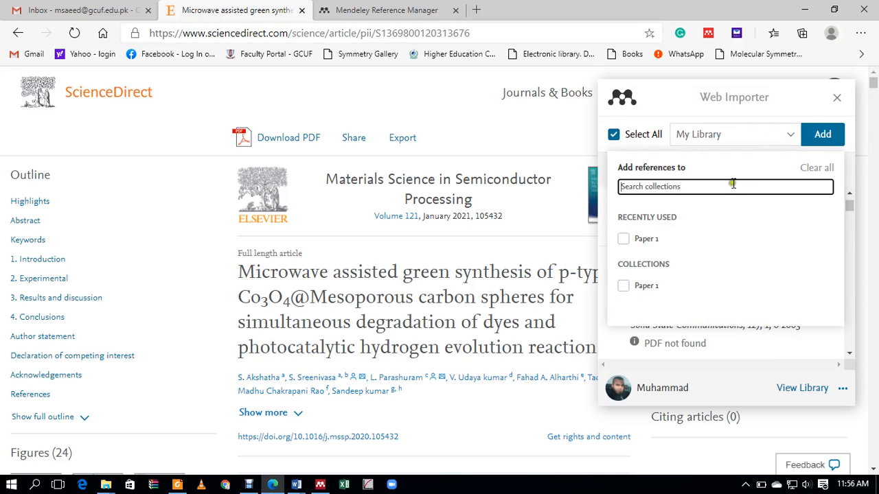
left_click(640, 239)
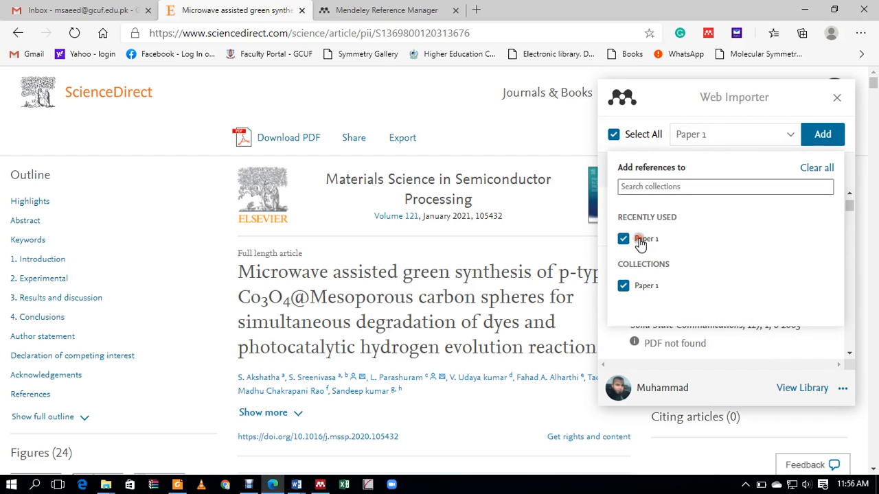
left_click(818, 136)
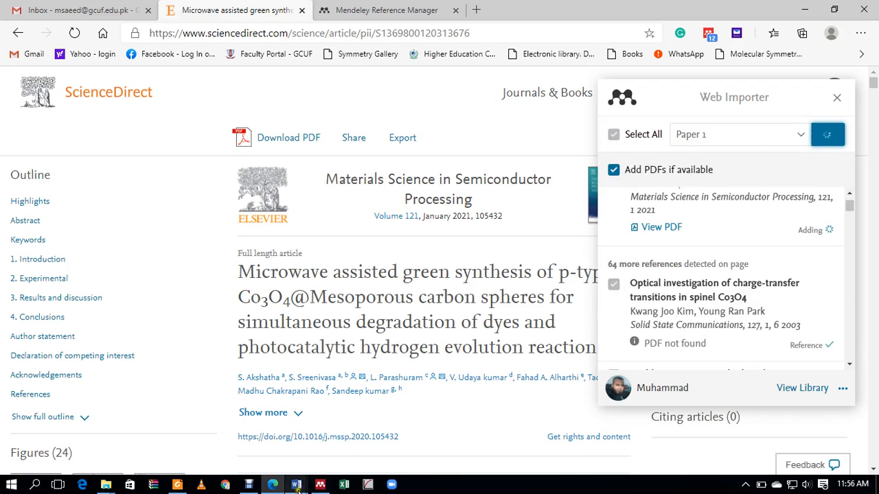
left_click(320, 485)
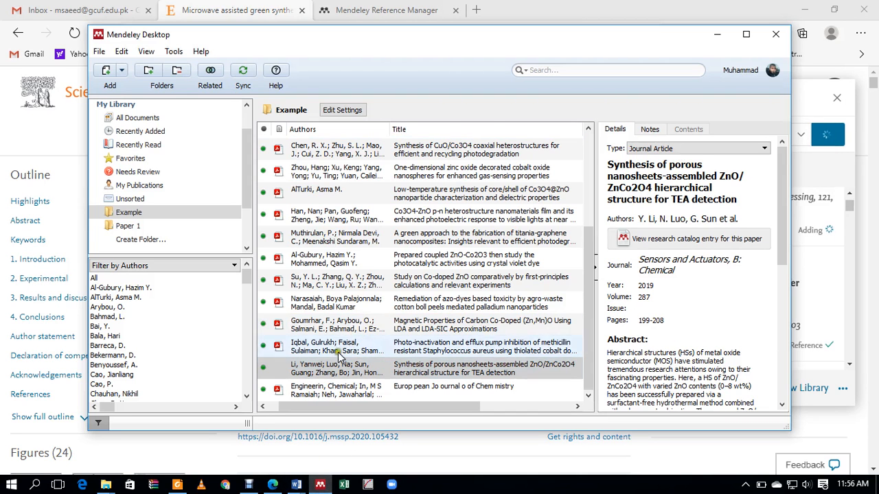
Step: Browse the Paper 1 collection, search it for 'micro', then clear the search to list all documents
left_click(127, 226)
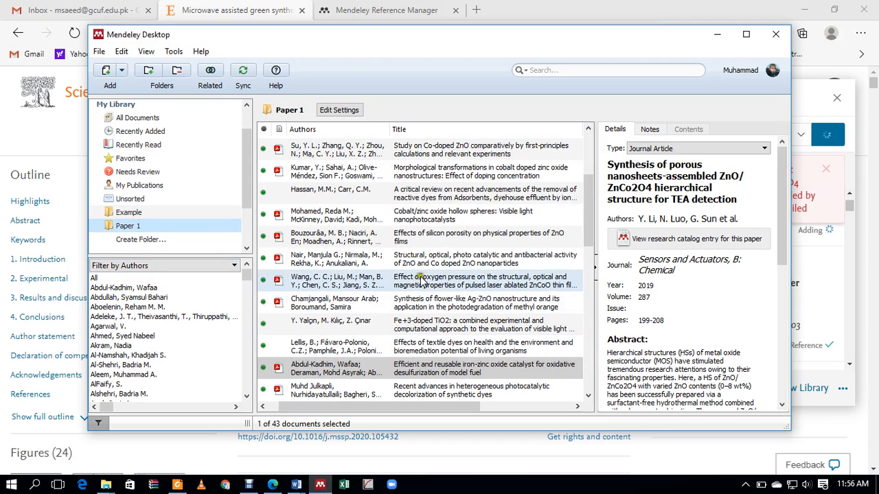
scroll(434, 249, "down", 2)
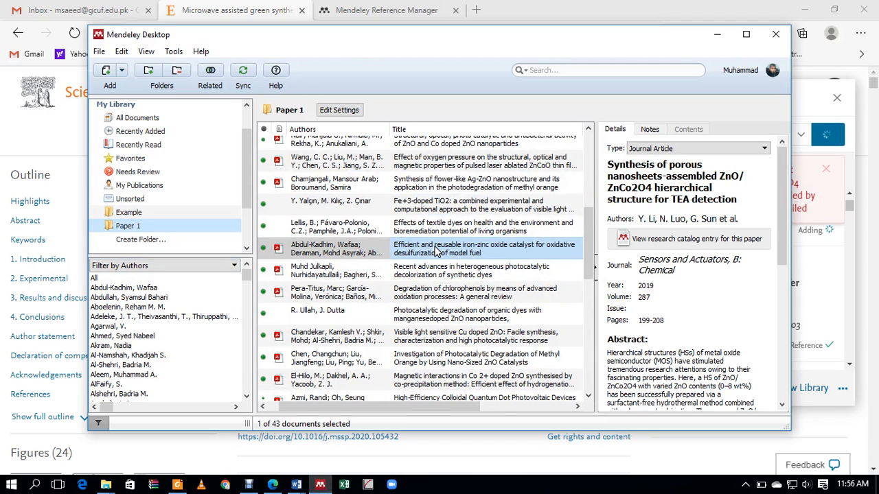
left_click(565, 69)
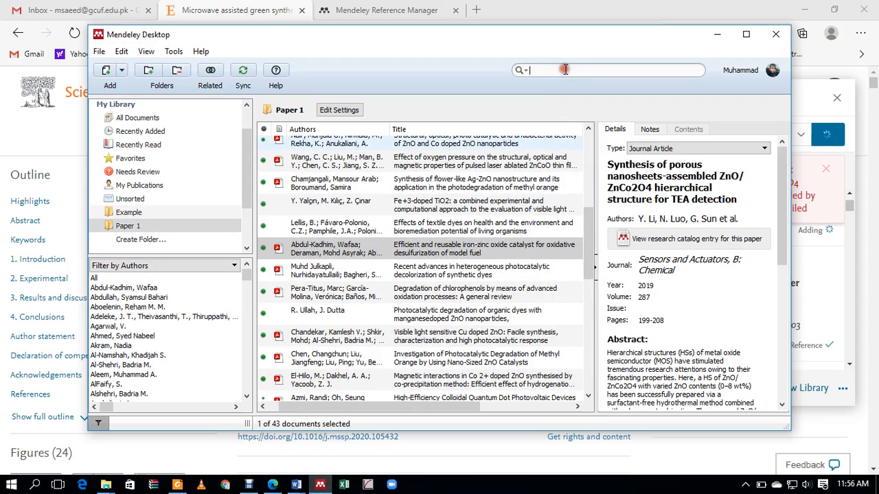
type("micro")
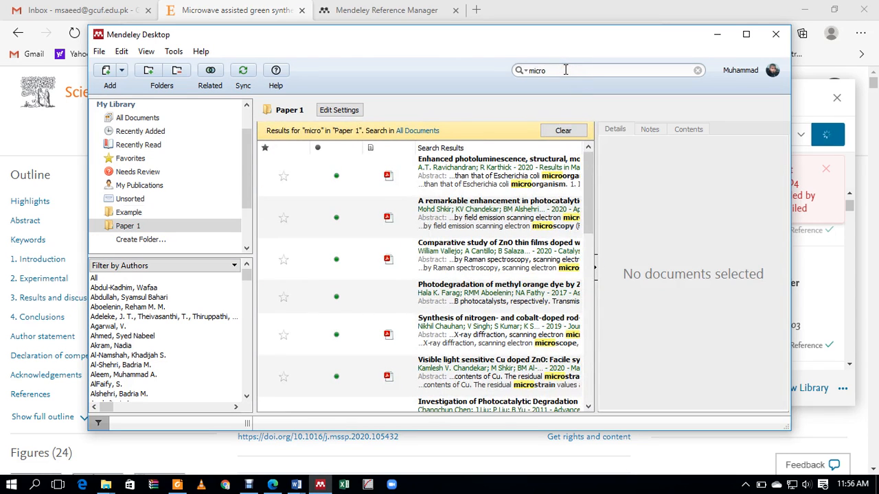
scroll(525, 244, "down", 5)
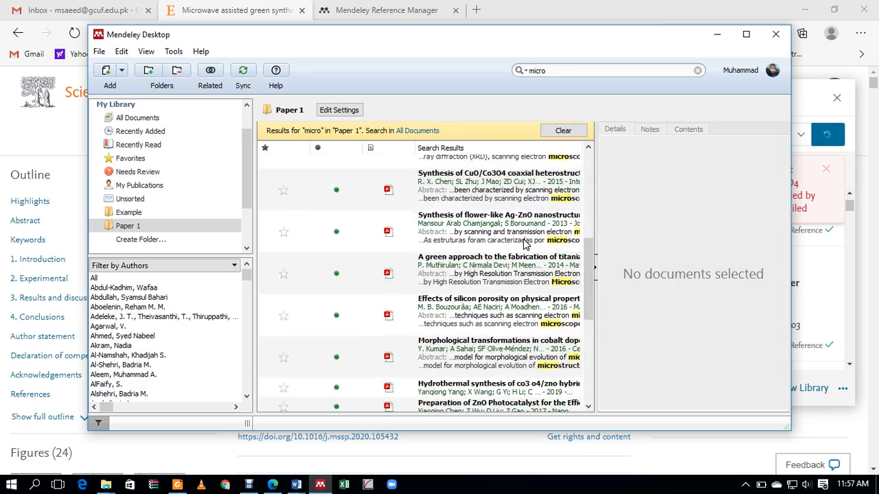
scroll(523, 244, "down", 3)
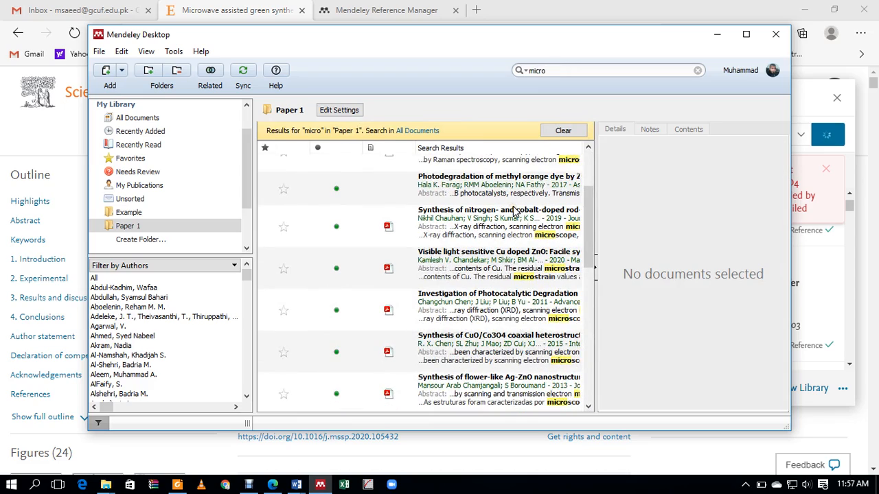
key("BackSpace")
key("BackSpace")
key("BackSpace")
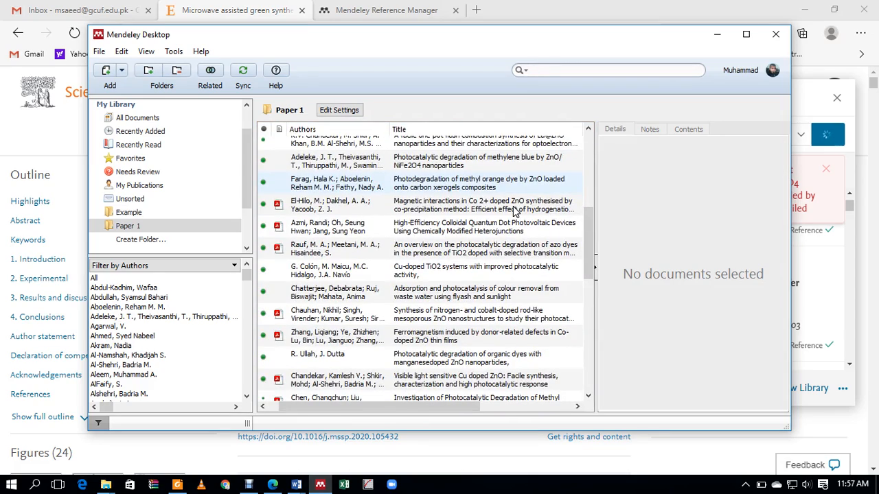
Step: Sync the library so the imported references land in Paper 1, then minimise Mendeley Desktop
left_click(242, 72)
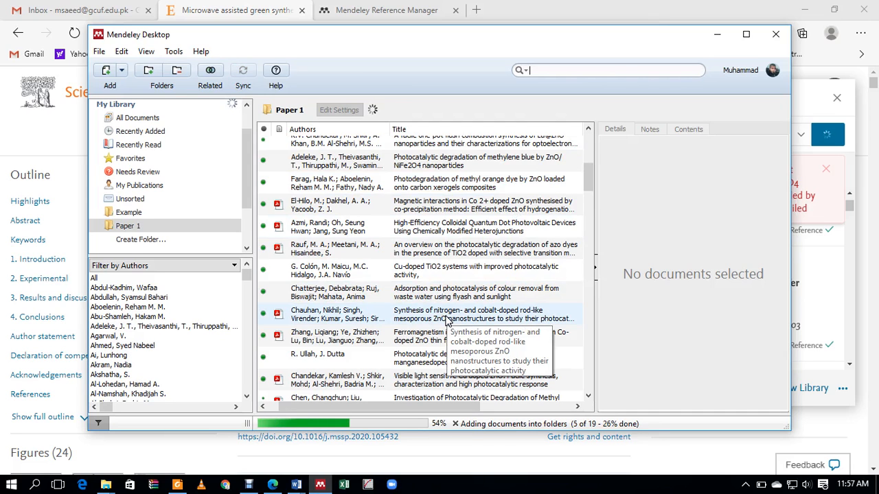
scroll(453, 302, "up", 5)
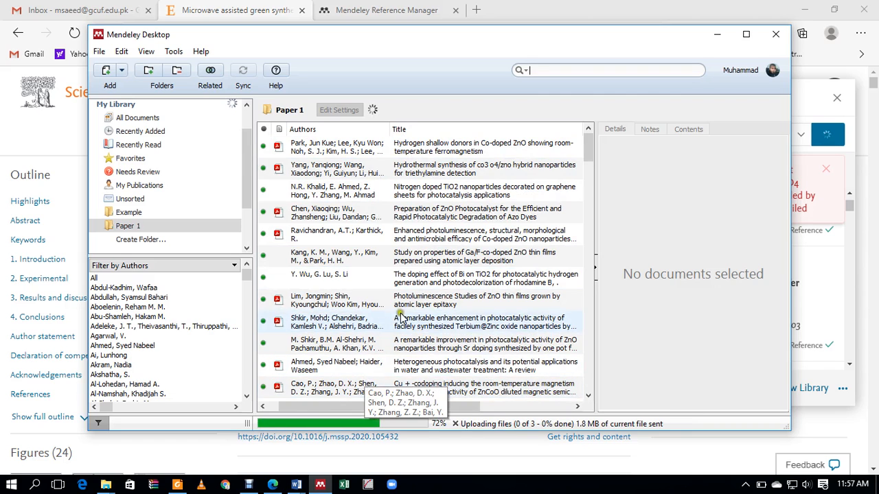
left_click(263, 487)
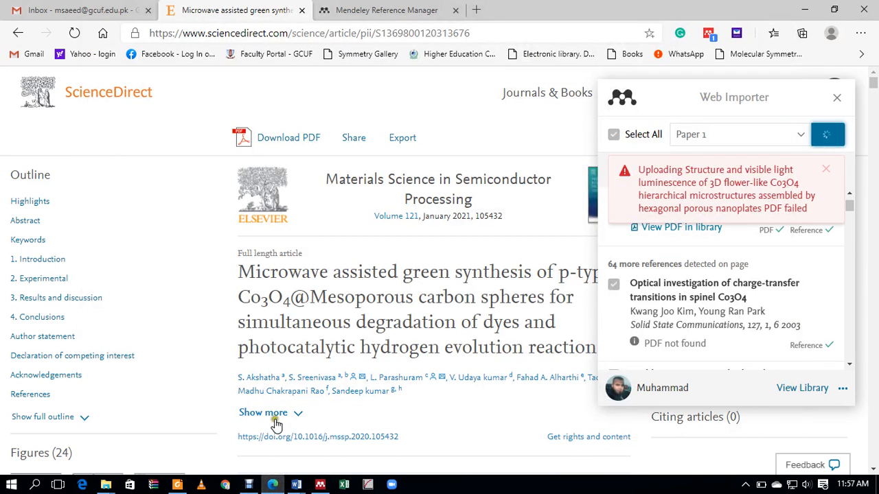
Step: Bring the Synthetic dyes document to the front and review its reference list entries [1] to [5]
mouse_move(296, 485)
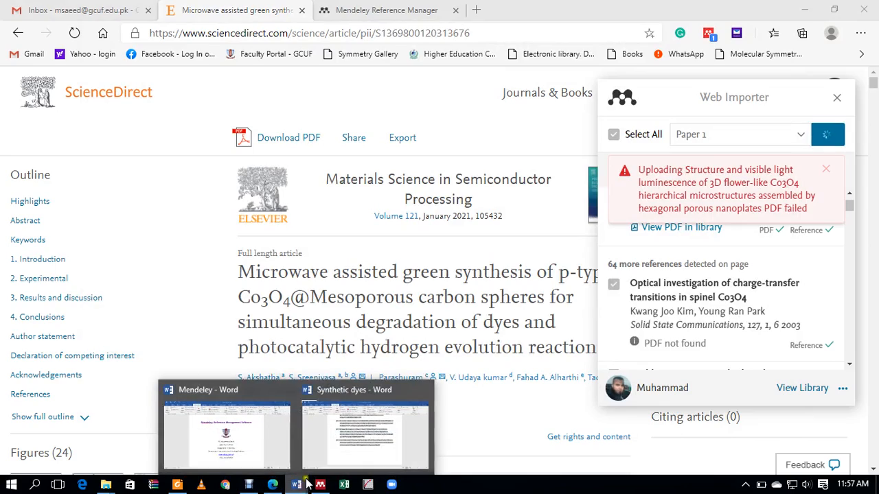
left_click(343, 450)
left_click(498, 368)
scroll(586, 423, "up", 3)
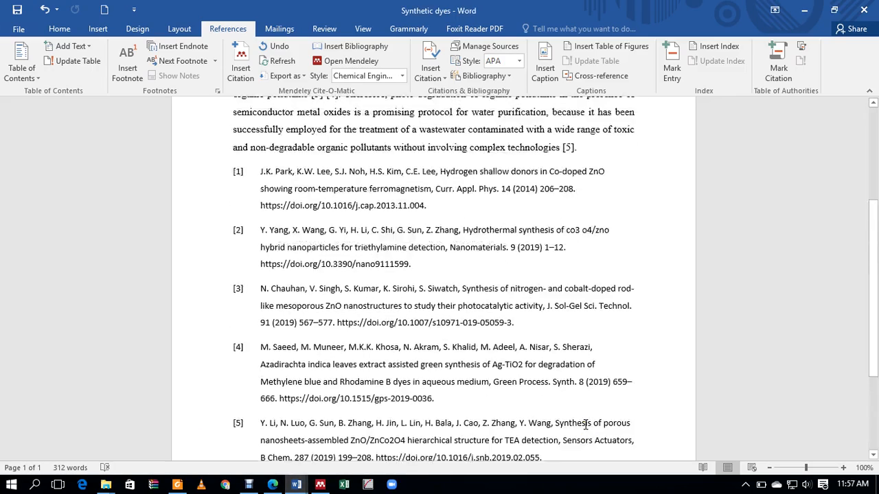
scroll(586, 423, "up", 5)
scroll(670, 391, "down", 5)
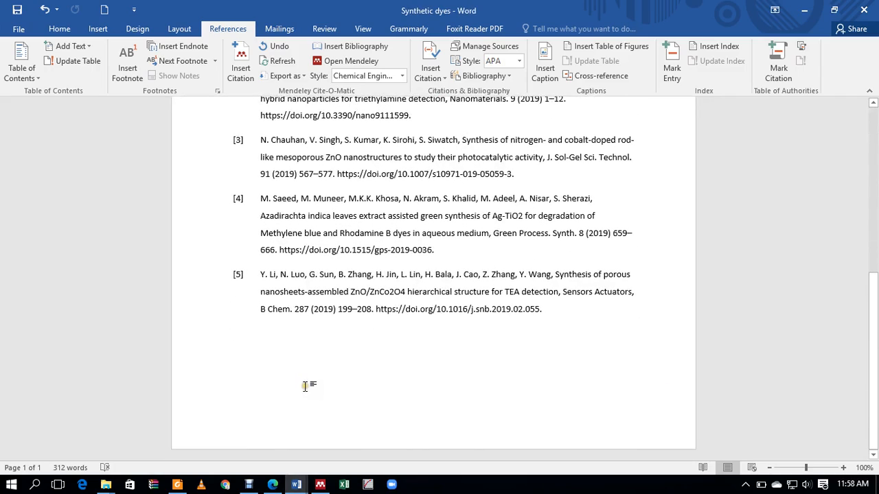
left_click(249, 484)
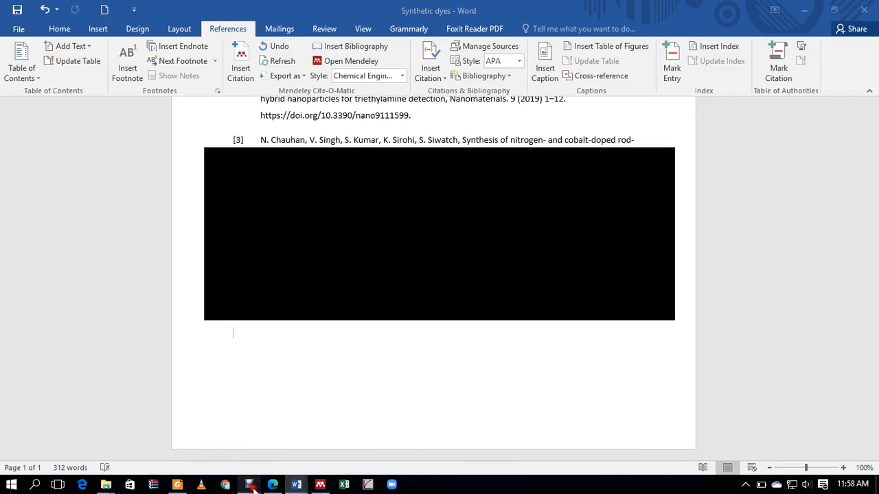